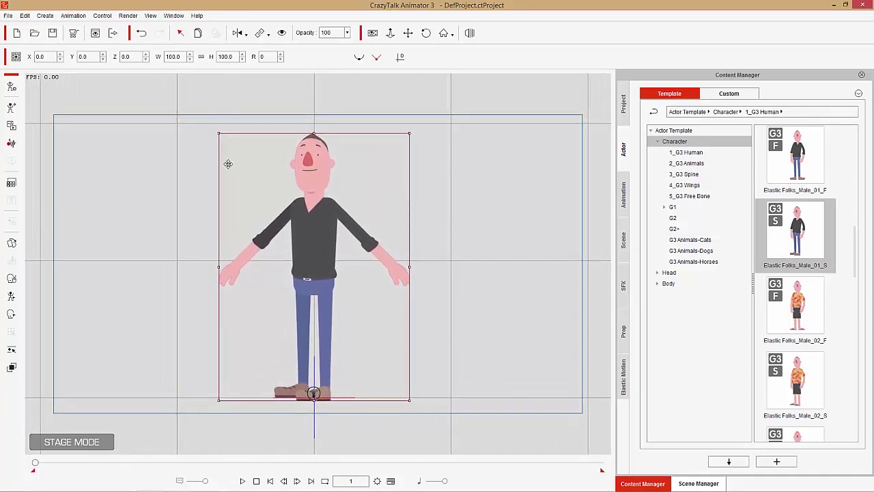
- Open the selected character in Composer Mode and browse the Elastic Folks props under G3 Accessory-Work Tools
{"action": "left_click", "coordinate": [12, 87]}
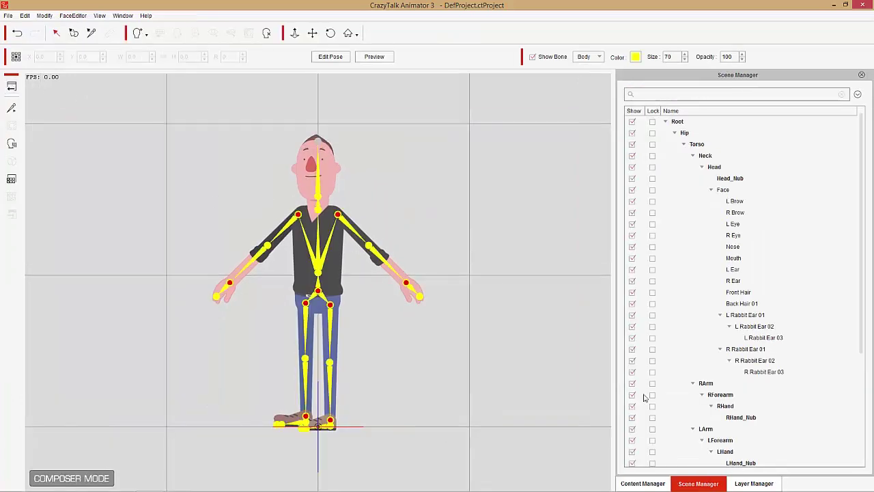
{"action": "left_click", "coordinate": [642, 482]}
{"action": "left_click", "coordinate": [624, 204]}
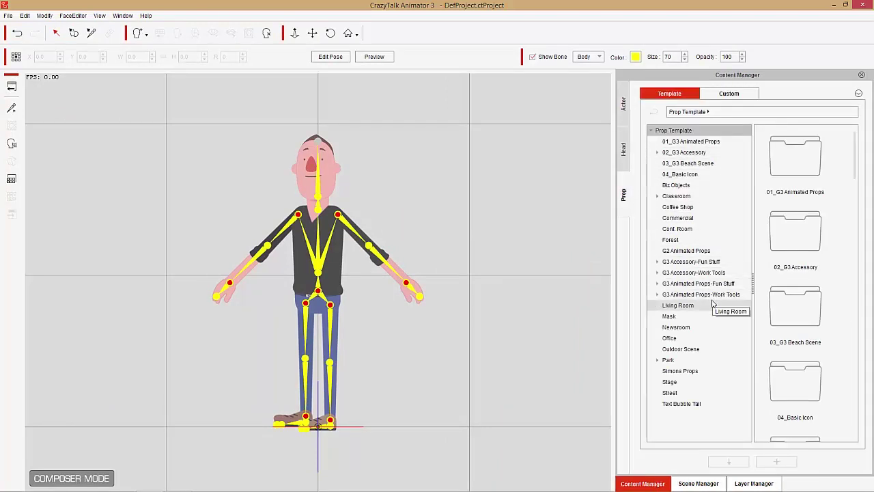
{"action": "left_click", "coordinate": [658, 272]}
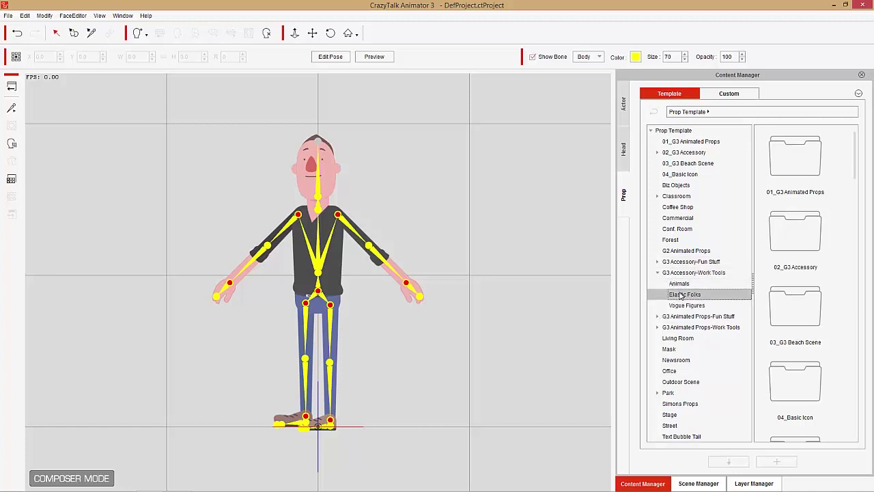
{"action": "left_click", "coordinate": [680, 295]}
{"action": "scroll", "coordinate": [859, 210], "scroll_direction": "down", "scroll_amount": 3}
{"action": "left_click_drag", "start_coordinate": [859, 210], "coordinate": [866, 280]}
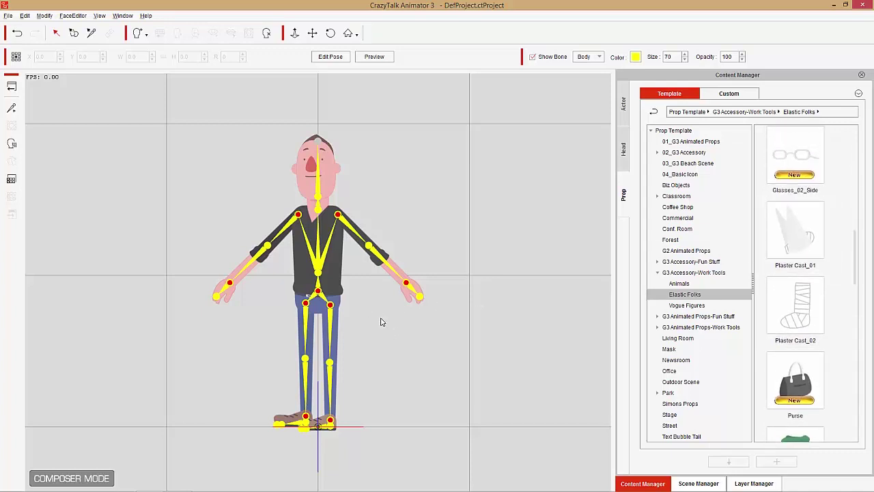
{"action": "scroll", "coordinate": [400, 333], "scroll_direction": "up", "scroll_amount": 3}
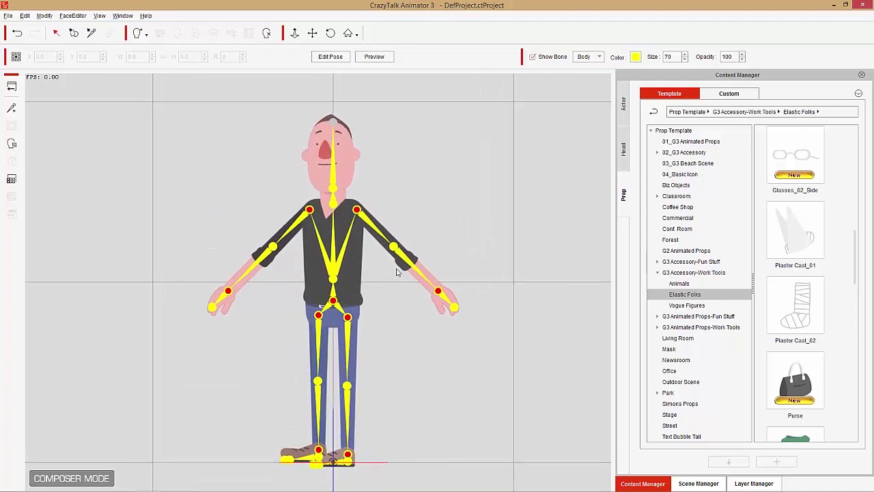
{"action": "scroll", "coordinate": [515, 248], "scroll_direction": "down", "scroll_amount": 2}
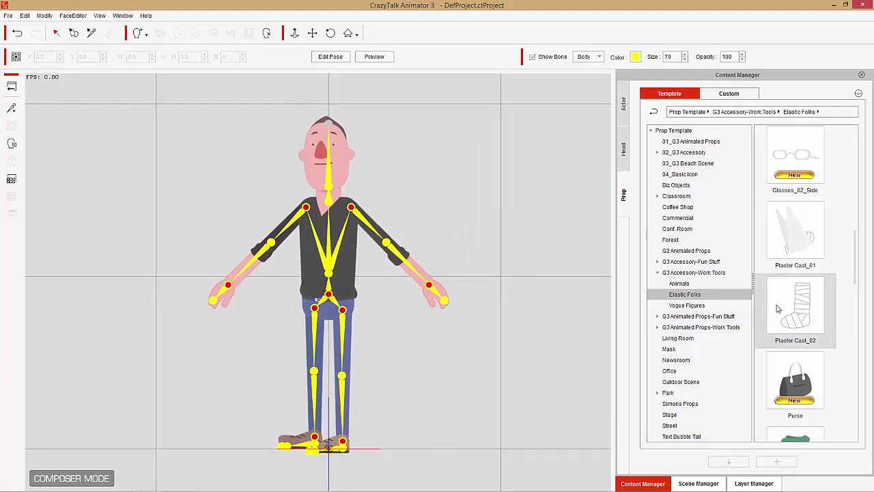
- Attach Plaster Cast_02 to the character's left shin bone and fit it over the lower leg and foot, scaled to about 135.8
{"action": "left_click", "coordinate": [340, 392]}
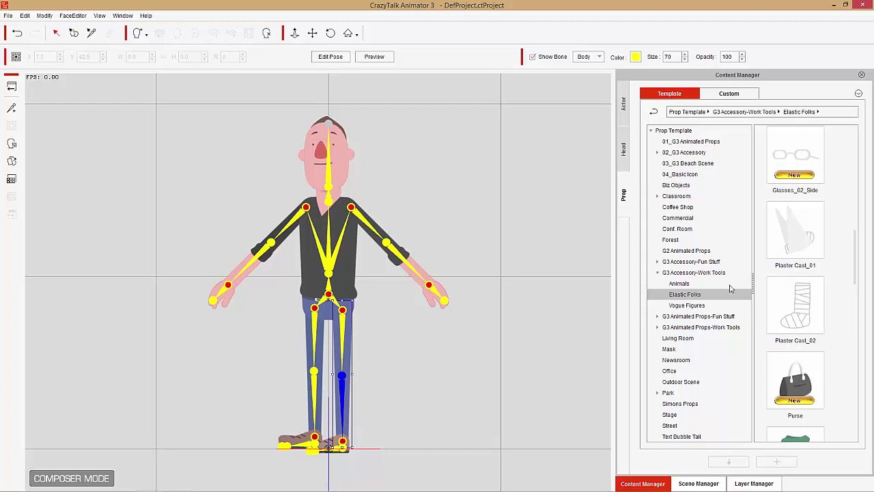
{"action": "double_click", "coordinate": [806, 304]}
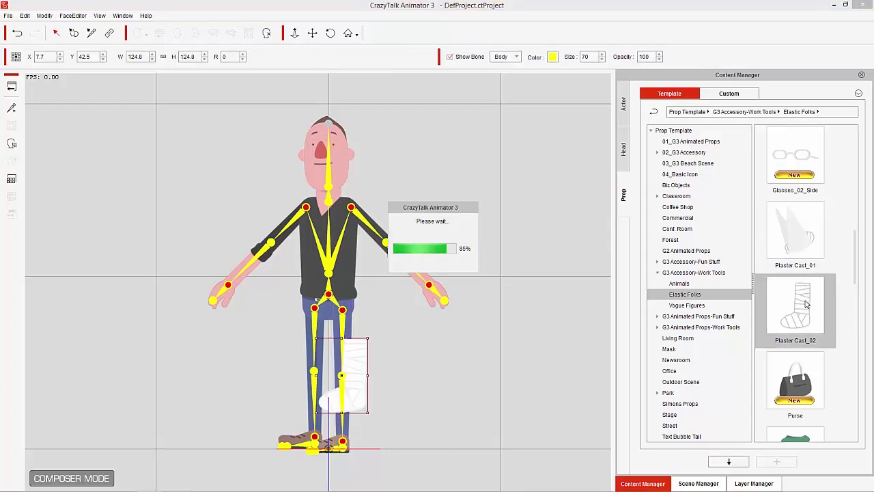
{"action": "left_click_drag", "start_coordinate": [359, 366], "coordinate": [349, 400]}
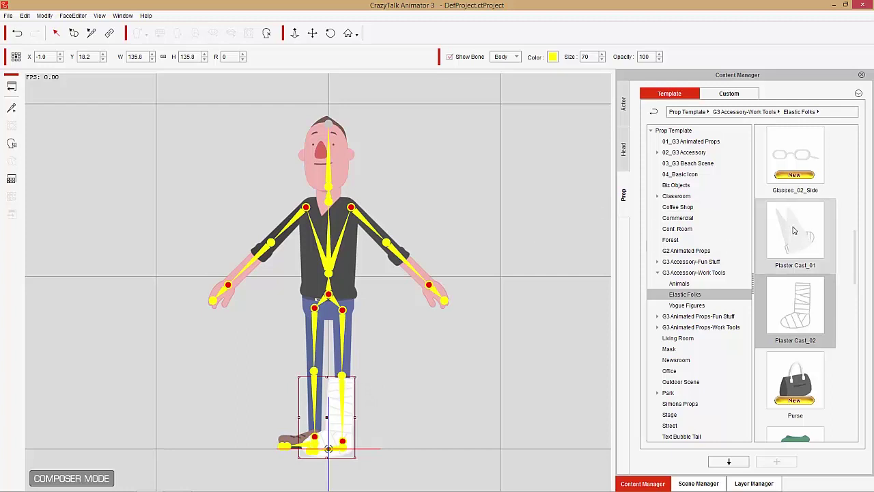
- Attach Plaster Cast_01 to the LArm bone as a sling, fitted across the chest at about X 12.6, Y 120.3 and rotated about 4 degrees
{"action": "left_click_drag", "start_coordinate": [806, 236], "coordinate": [362, 219]}
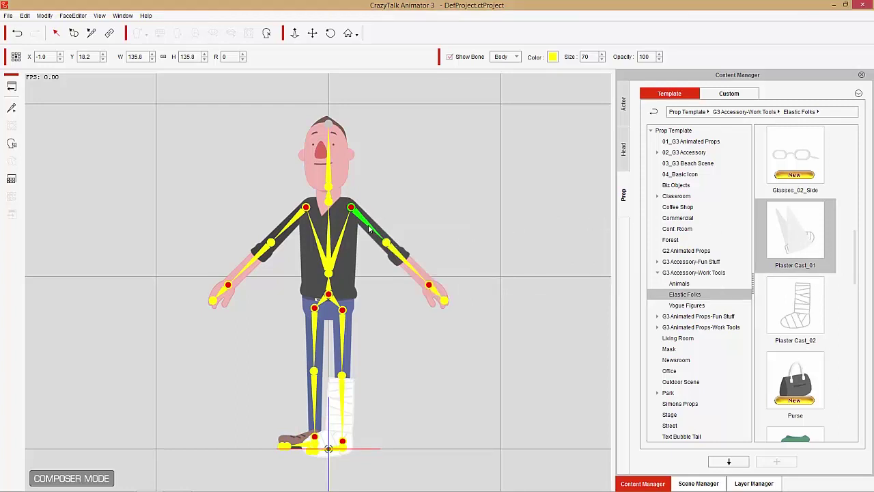
{"action": "left_click", "coordinate": [369, 230]}
{"action": "left_click_drag", "start_coordinate": [372, 226], "coordinate": [379, 245]}
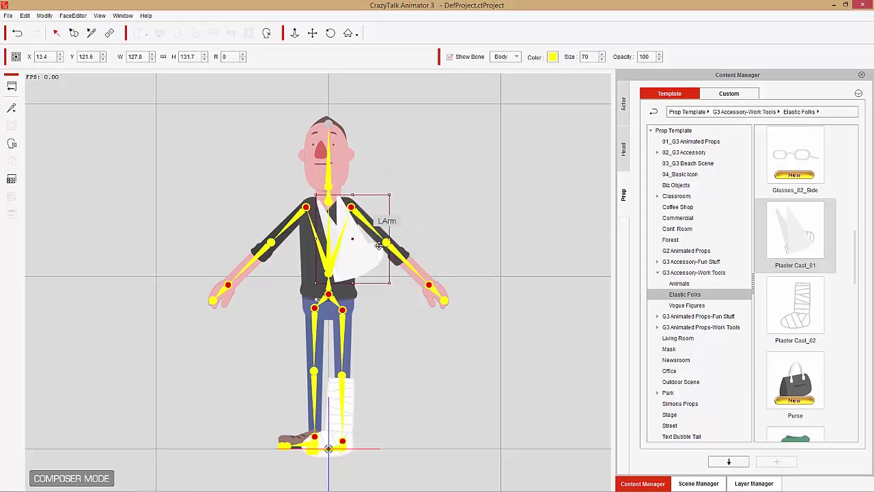
{"action": "left_click_drag", "start_coordinate": [394, 285], "coordinate": [392, 286]}
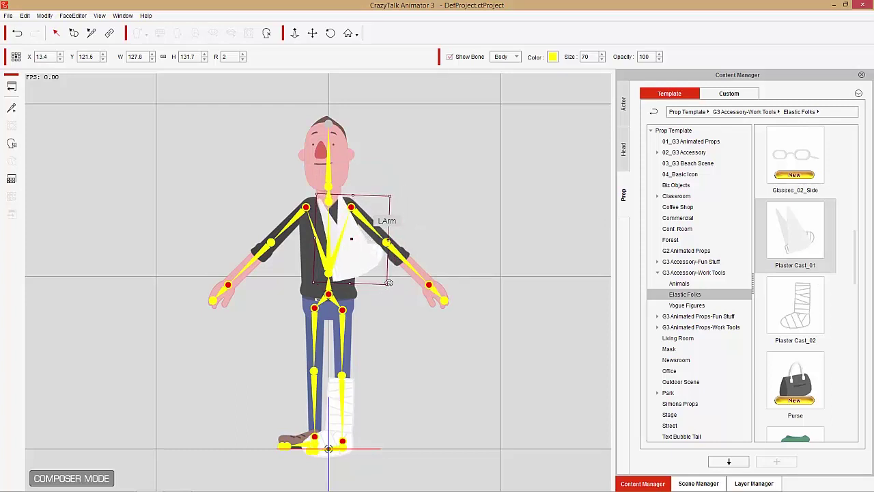
{"action": "left_click_drag", "start_coordinate": [392, 196], "coordinate": [393, 196]}
{"action": "left_click_drag", "start_coordinate": [359, 227], "coordinate": [357, 228]}
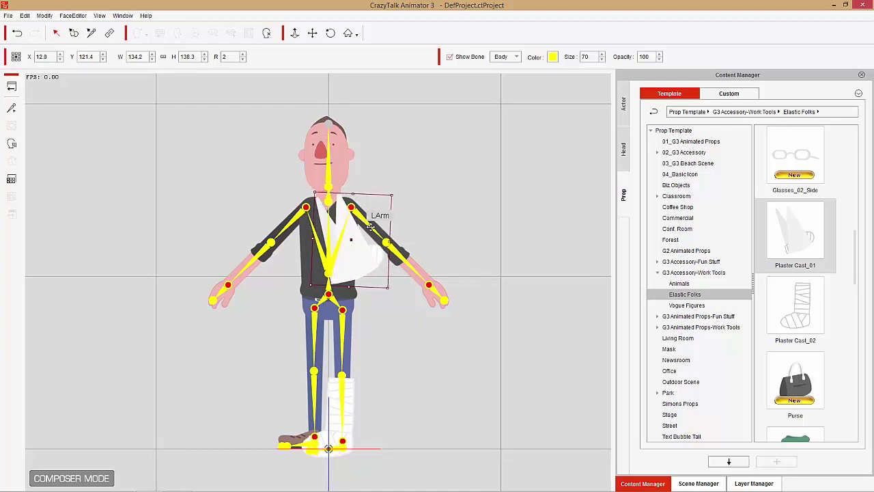
{"action": "left_click_drag", "start_coordinate": [396, 296], "coordinate": [389, 293]}
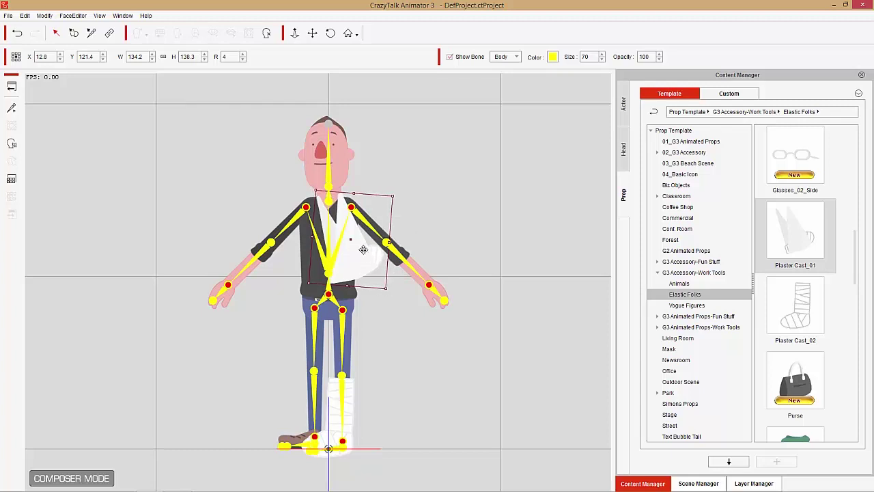
{"action": "left_click_drag", "start_coordinate": [364, 246], "coordinate": [365, 247]}
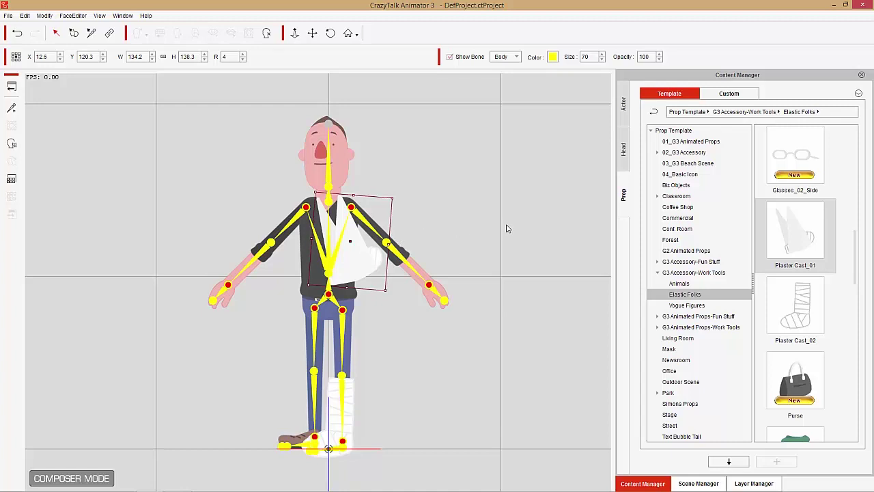
- Attach the Crutch prop to the RArm bone and place it under the right armpit at about X -16.8, Y 68.8
{"action": "left_click_drag", "start_coordinate": [856, 259], "coordinate": [862, 190]}
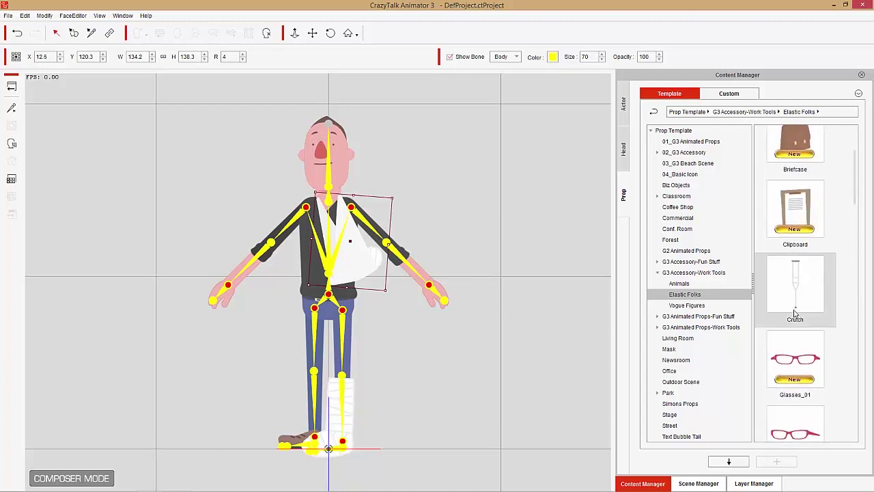
{"action": "left_click_drag", "start_coordinate": [811, 292], "coordinate": [299, 213]}
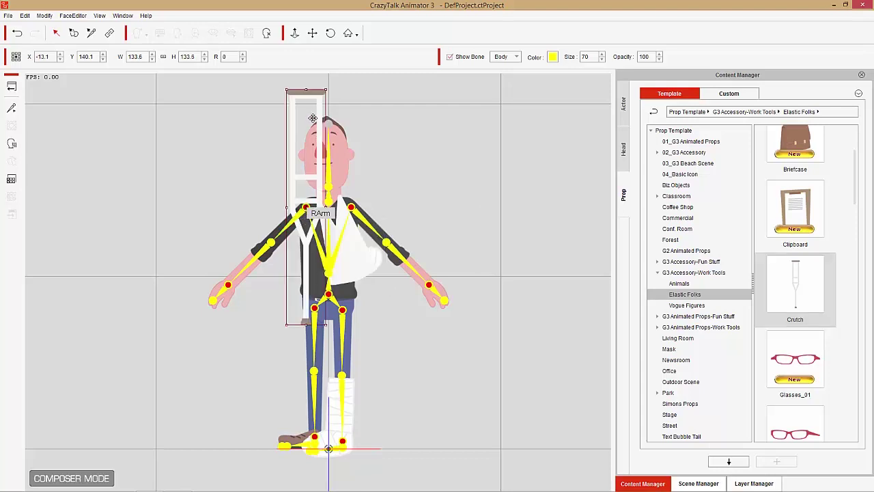
{"action": "left_click_drag", "start_coordinate": [308, 113], "coordinate": [309, 229]}
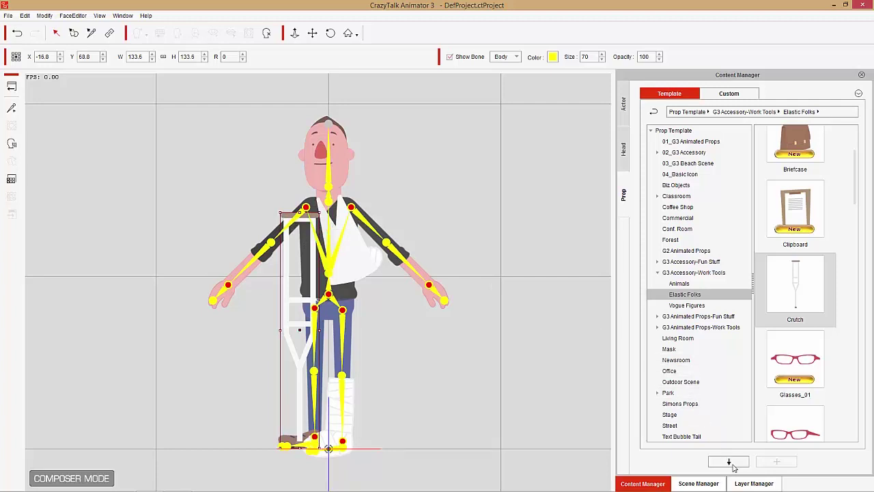
- Show the character's layer order and collapse the LThigh, LFoot, LArm and LHand layer groups
{"action": "left_click", "coordinate": [754, 483]}
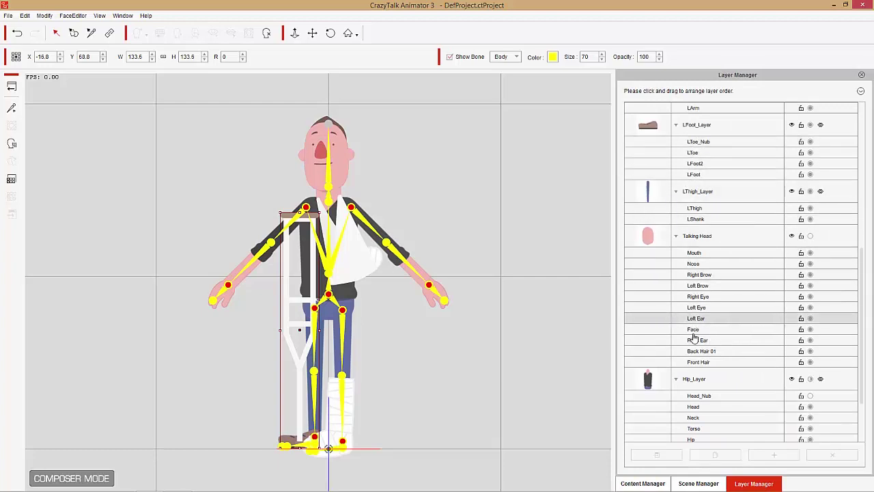
{"action": "scroll", "coordinate": [717, 311], "scroll_direction": "down", "scroll_amount": 3}
{"action": "scroll", "coordinate": [718, 308], "scroll_direction": "up", "scroll_amount": 4}
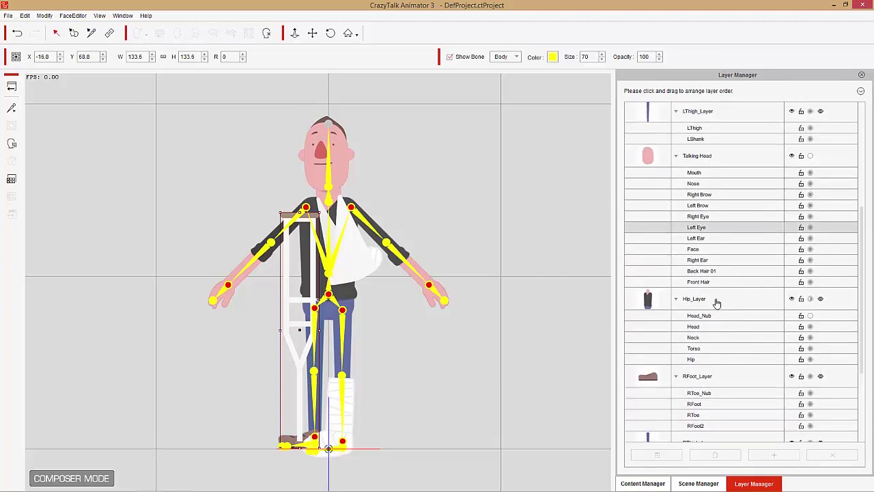
{"action": "scroll", "coordinate": [707, 274], "scroll_direction": "up", "scroll_amount": 3}
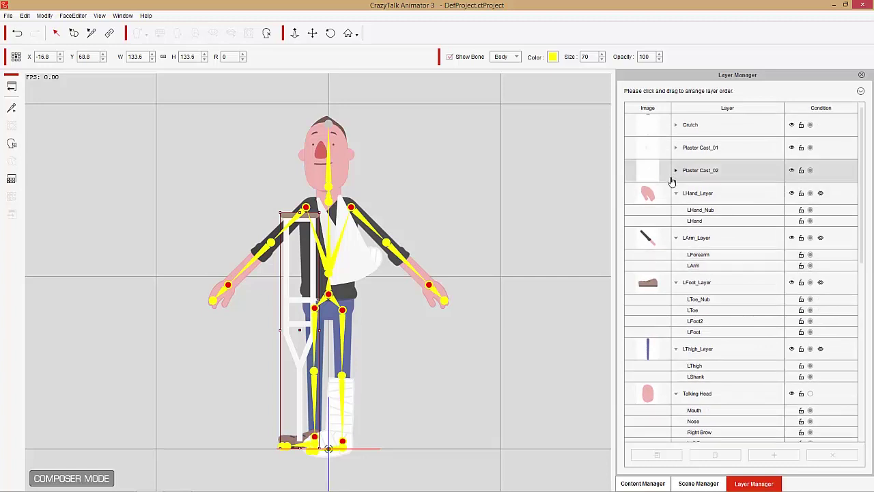
{"action": "left_click", "coordinate": [677, 348]}
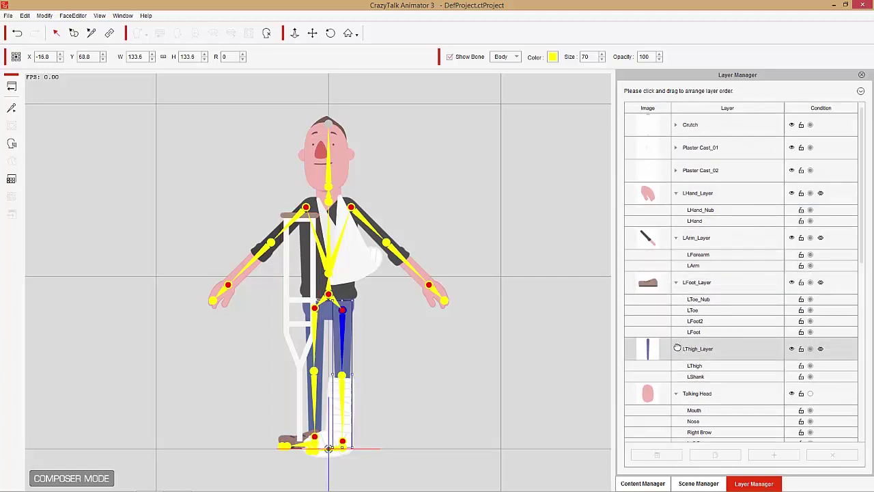
{"action": "left_click", "coordinate": [676, 349]}
{"action": "left_click", "coordinate": [676, 349]}
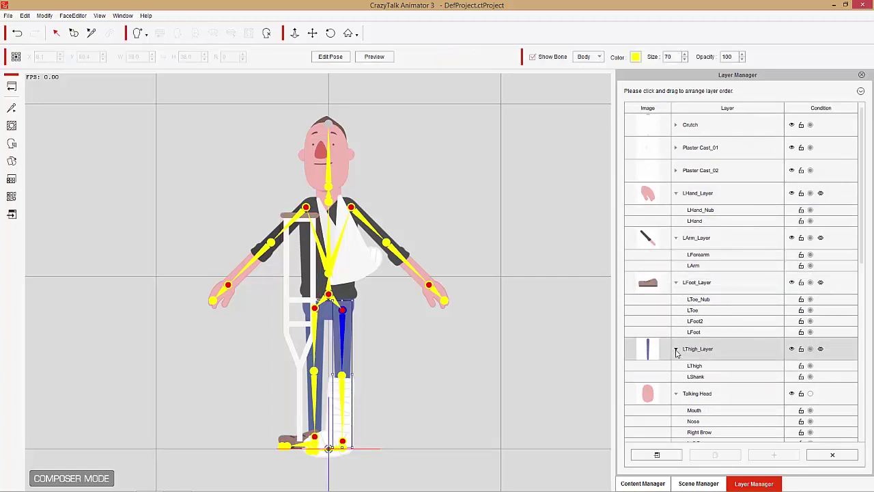
{"action": "left_click", "coordinate": [676, 348]}
{"action": "left_click", "coordinate": [676, 282]}
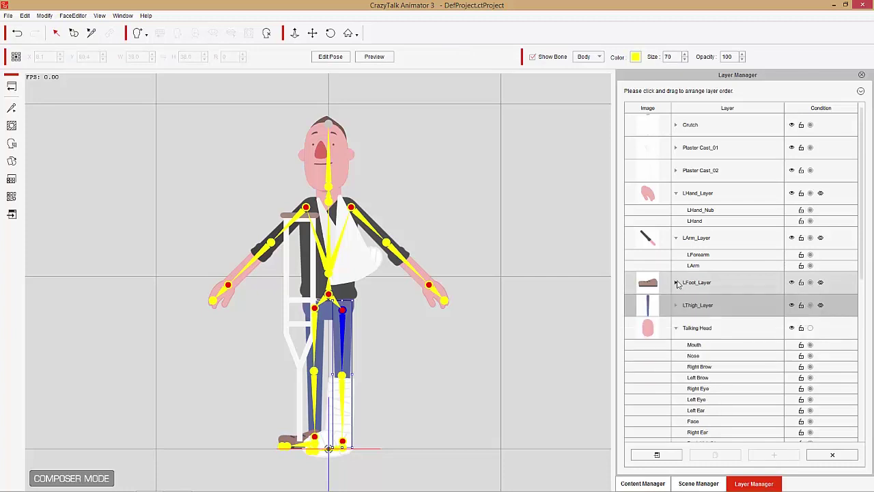
{"action": "left_click", "coordinate": [676, 238]}
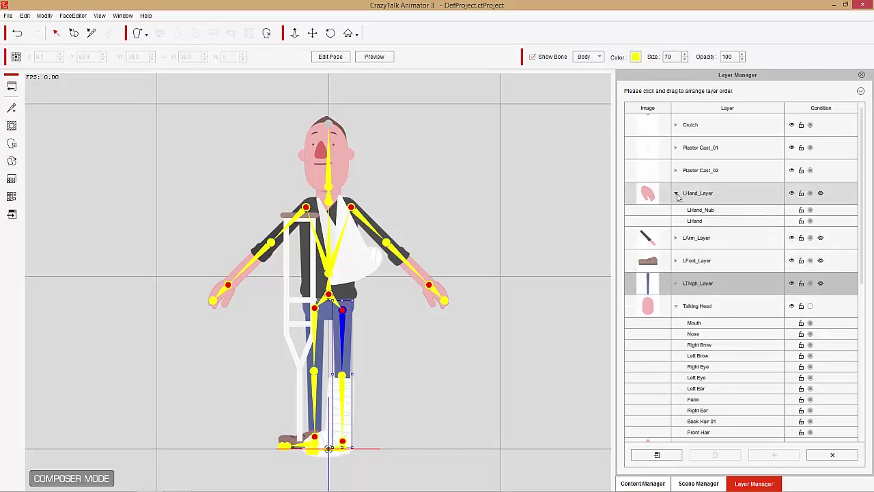
{"action": "left_click", "coordinate": [676, 194]}
- Collapse the Talking Head, Hip, RFoot, RThigh and RHand layer groups
{"action": "left_click", "coordinate": [676, 284]}
{"action": "scroll", "coordinate": [676, 288], "scroll_direction": "down", "scroll_amount": 1}
{"action": "left_click", "coordinate": [676, 280]}
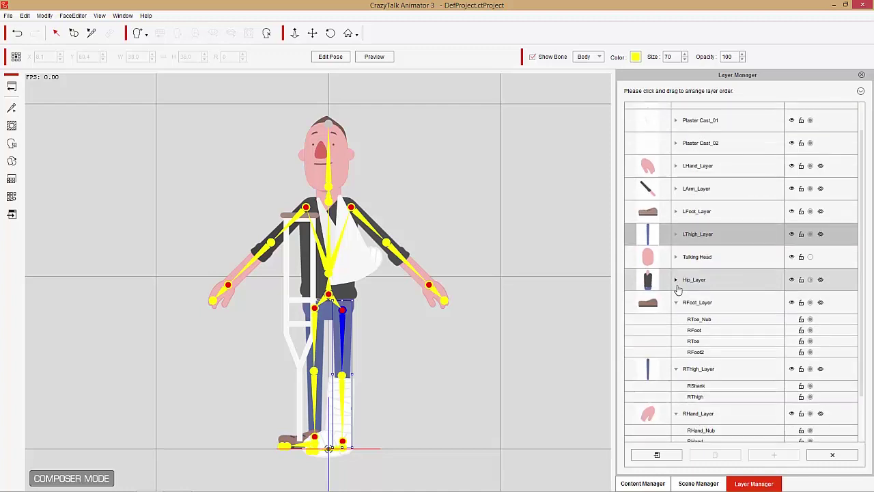
{"action": "left_click", "coordinate": [676, 302]}
{"action": "left_click", "coordinate": [676, 325]}
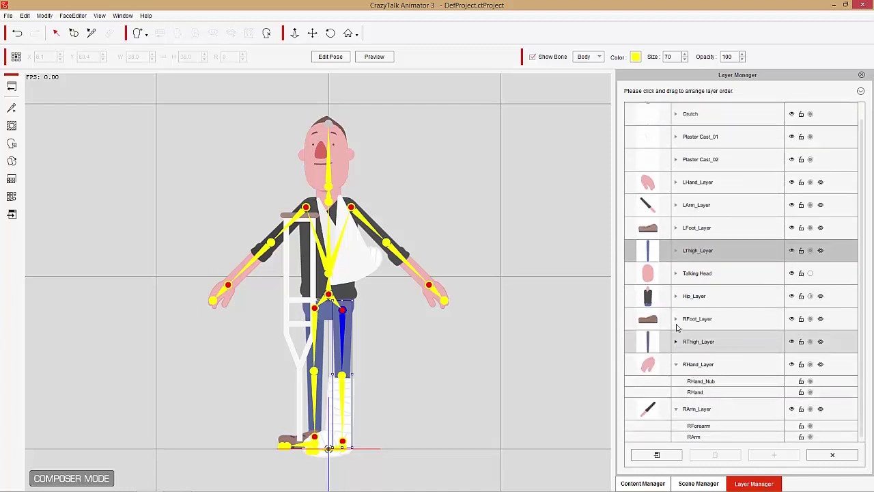
{"action": "left_click", "coordinate": [676, 364]}
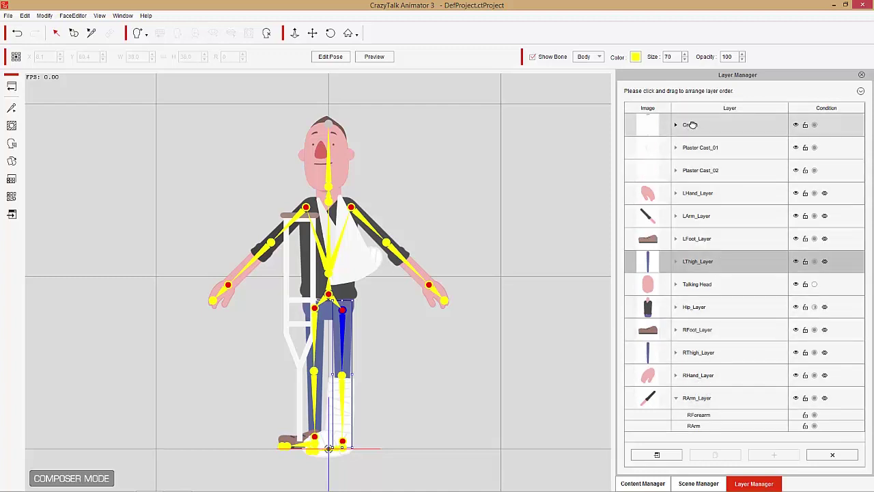
- Reorder the Crutch layer to sit between RHand_Layer and RArm_Layer, and shift the crutch slightly to about X -17.3, Y 67.0
{"action": "left_click", "coordinate": [688, 126]}
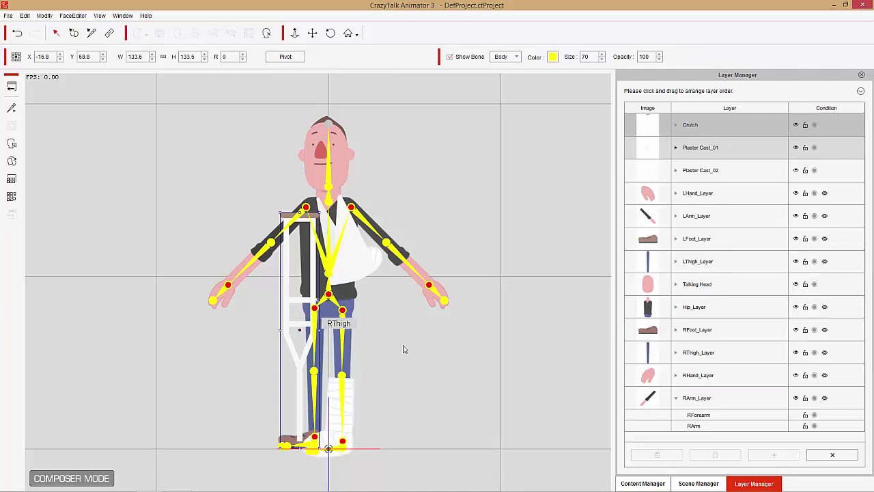
{"action": "left_click", "coordinate": [706, 128]}
{"action": "left_click_drag", "start_coordinate": [698, 126], "coordinate": [699, 383]}
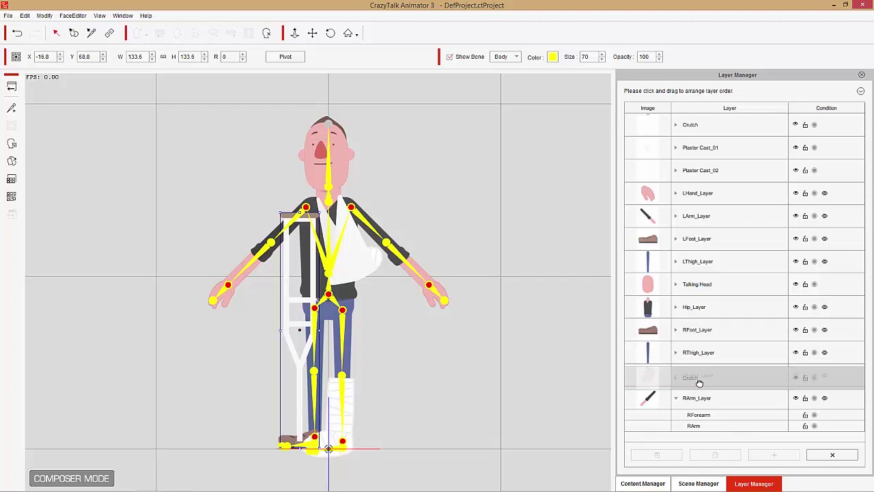
{"action": "left_click_drag", "start_coordinate": [700, 383], "coordinate": [699, 383]}
{"action": "mouse_move", "coordinate": [296, 289]}
{"action": "left_mouse_down"}
{"action": "mouse_move", "coordinate": [234, 298]}
{"action": "mouse_move", "coordinate": [282, 289]}
{"action": "mouse_move", "coordinate": [212, 290]}
{"action": "mouse_move", "coordinate": [288, 293]}
{"action": "left_mouse_up"}
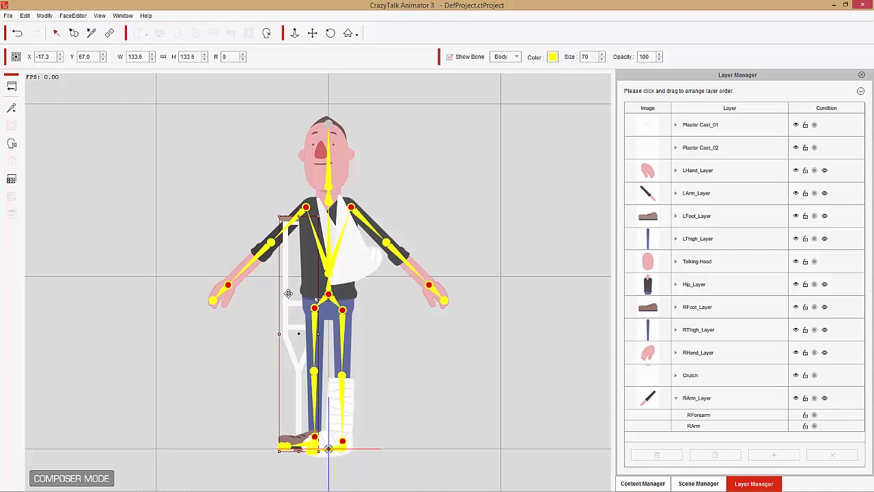
- Place the Crutch layer directly above RHand_Layer in the layer order and return to Stage Mode
{"action": "left_click", "coordinate": [705, 375]}
{"action": "left_click_drag", "start_coordinate": [702, 369], "coordinate": [706, 350]}
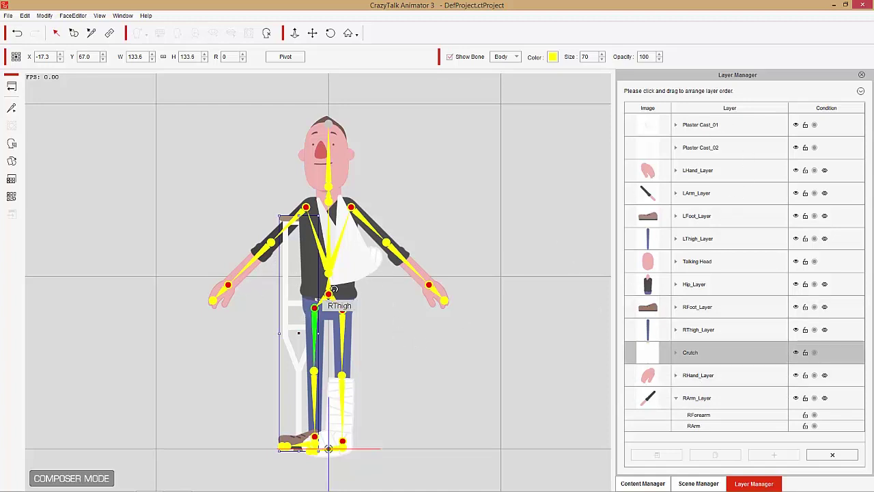
{"action": "left_click", "coordinate": [11, 87]}
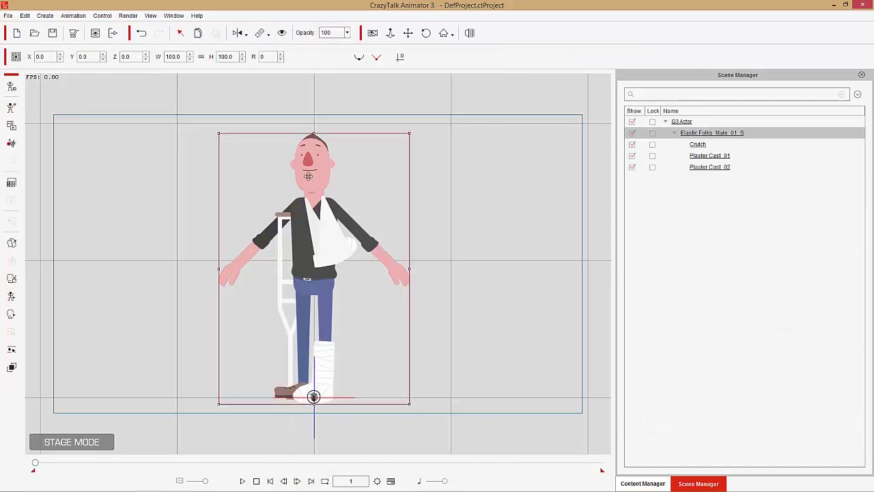
- Apply the Walk with Crutch motion to the character from the Smooth Moves Elastic Folks_Side Move templates
{"action": "left_click", "coordinate": [657, 481]}
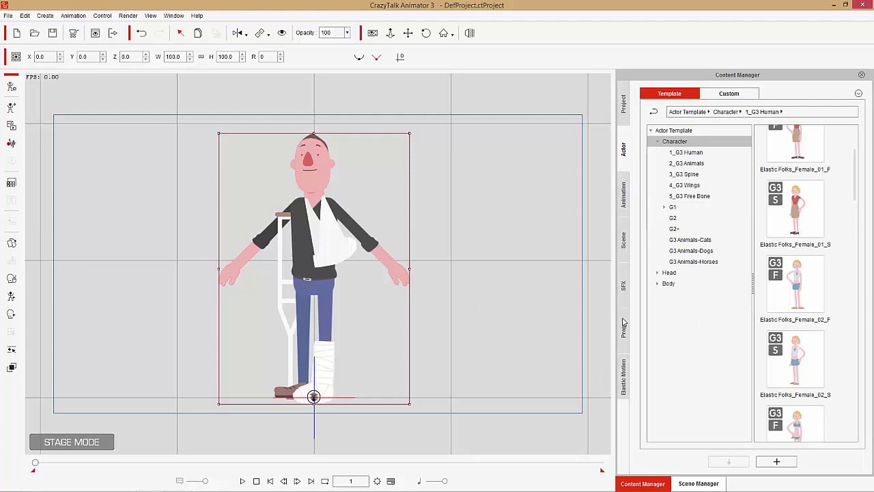
{"action": "left_click", "coordinate": [623, 197]}
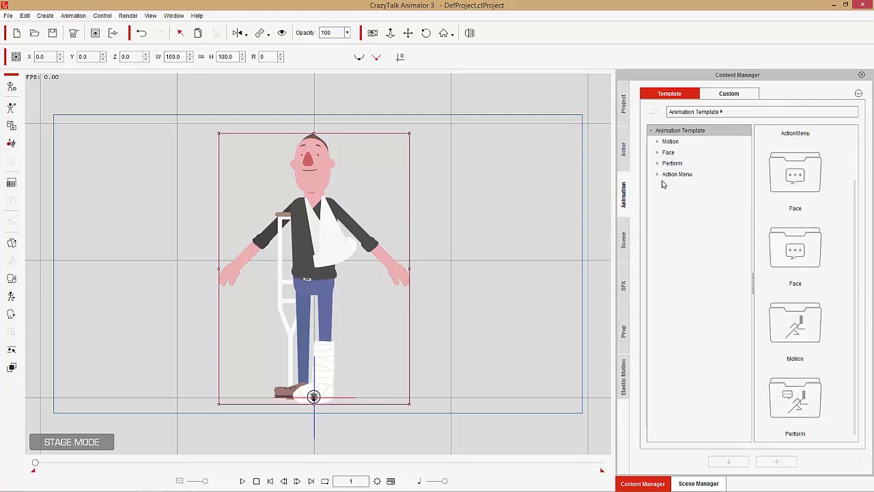
{"action": "left_click", "coordinate": [659, 142]}
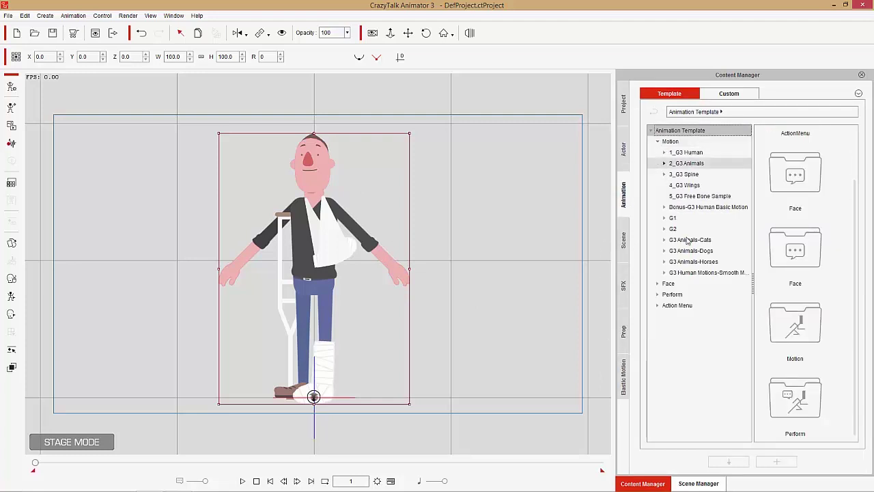
{"action": "left_click", "coordinate": [722, 272]}
{"action": "left_click", "coordinate": [664, 274]}
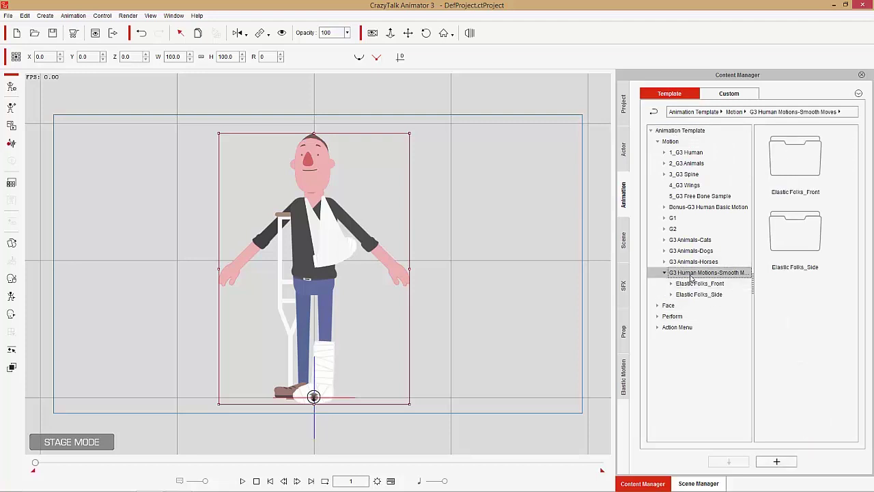
{"action": "left_click", "coordinate": [670, 294]}
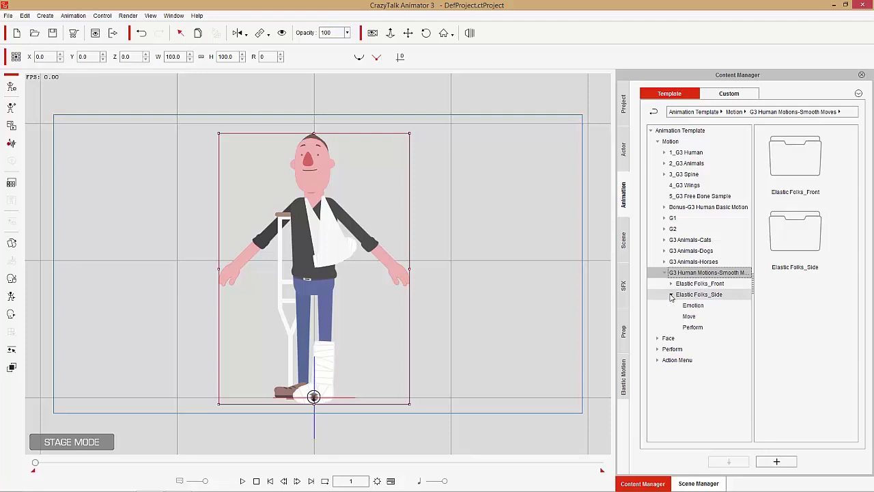
{"action": "left_click", "coordinate": [695, 318]}
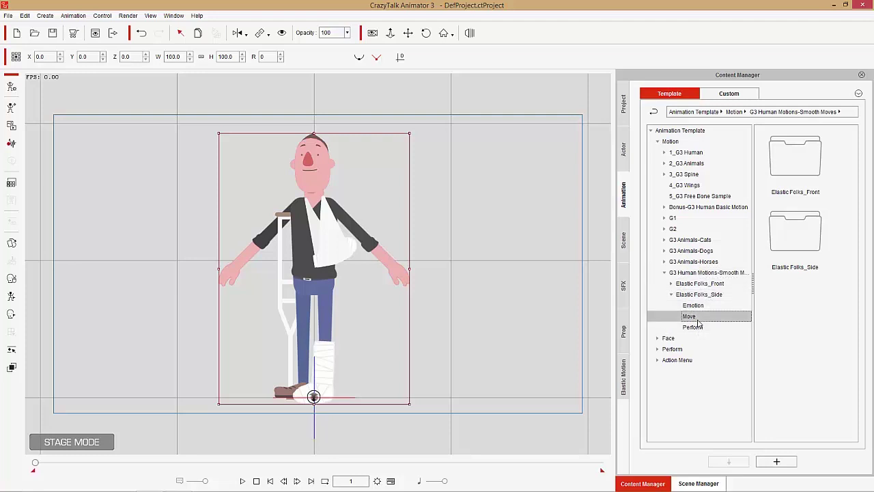
{"action": "left_click_drag", "start_coordinate": [858, 185], "coordinate": [860, 350]}
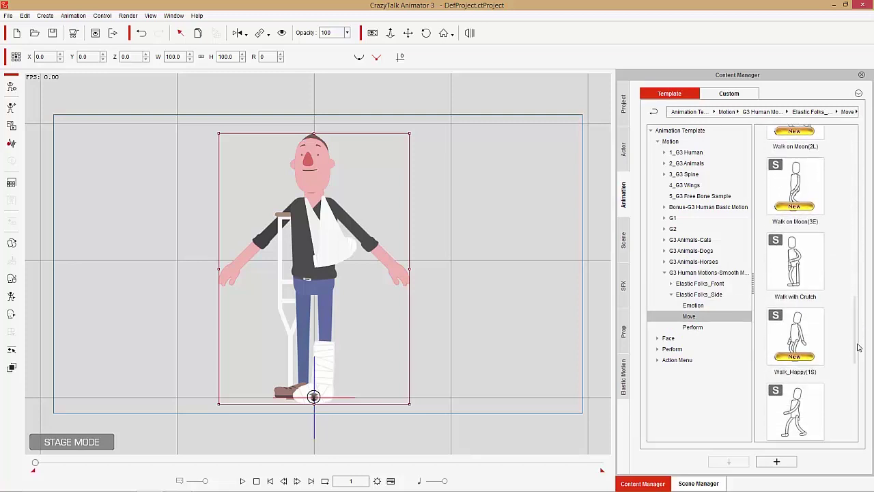
{"action": "double_click", "coordinate": [794, 266]}
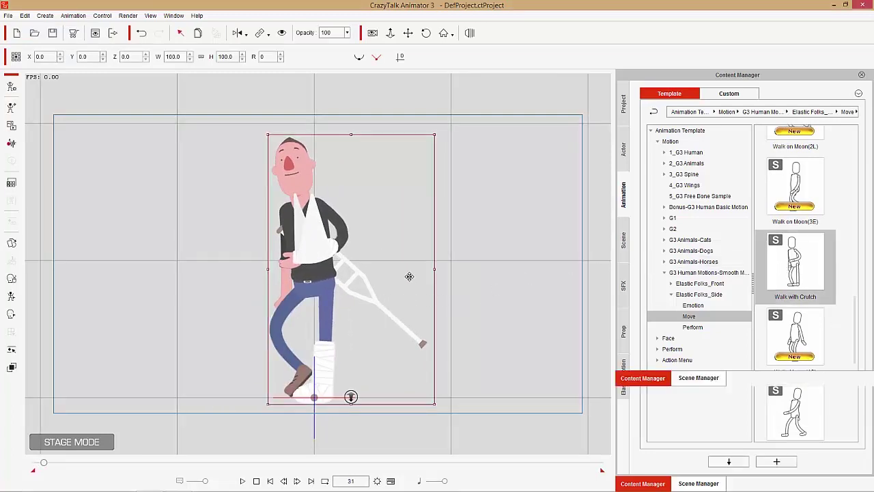
- Show the timeline, extend the Walk with Crutch clip so it loops past frame 165, and preview the walk
{"action": "key", "text": "F3"}
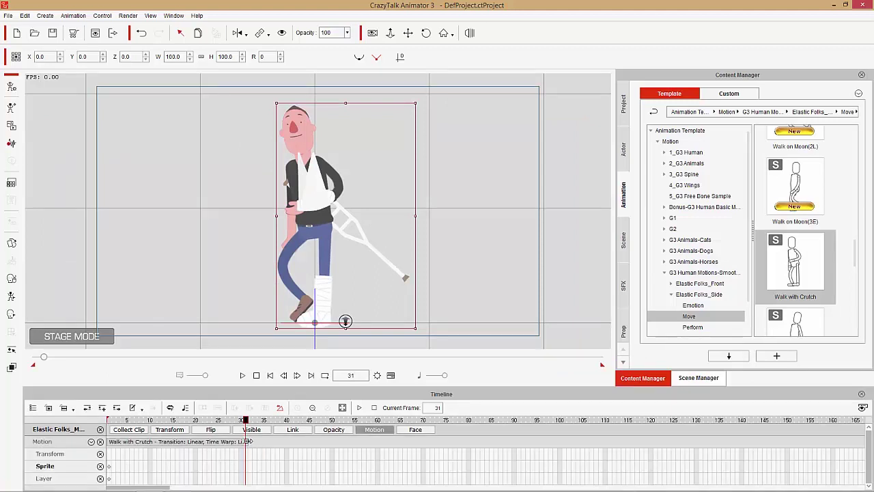
{"action": "left_click_drag", "start_coordinate": [249, 444], "coordinate": [865, 442]}
{"action": "key", "text": "space"}
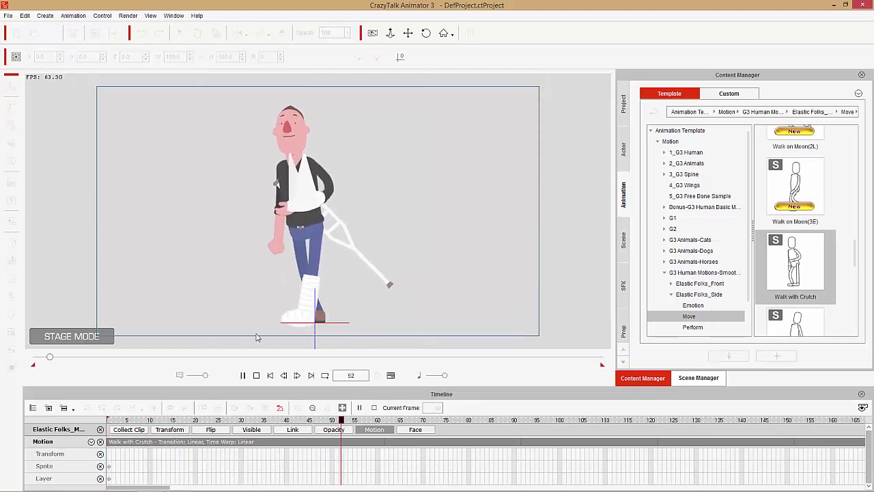
{"action": "key", "text": "space"}
- At frame 1, rotate the arm sling to 348 and shift it to about X 3.2, Y 121.9
{"action": "left_click_drag", "start_coordinate": [179, 419], "coordinate": [109, 419]}
{"action": "left_click", "coordinate": [315, 195]}
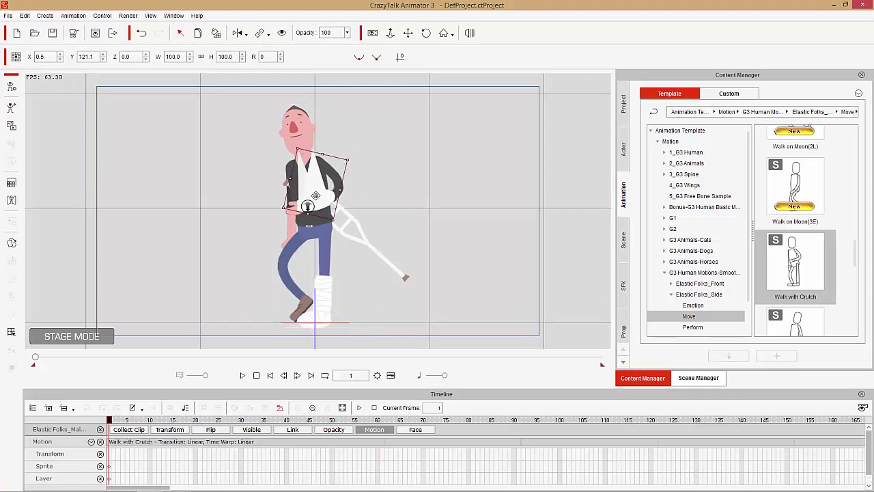
{"action": "left_click_drag", "start_coordinate": [342, 226], "coordinate": [347, 223]}
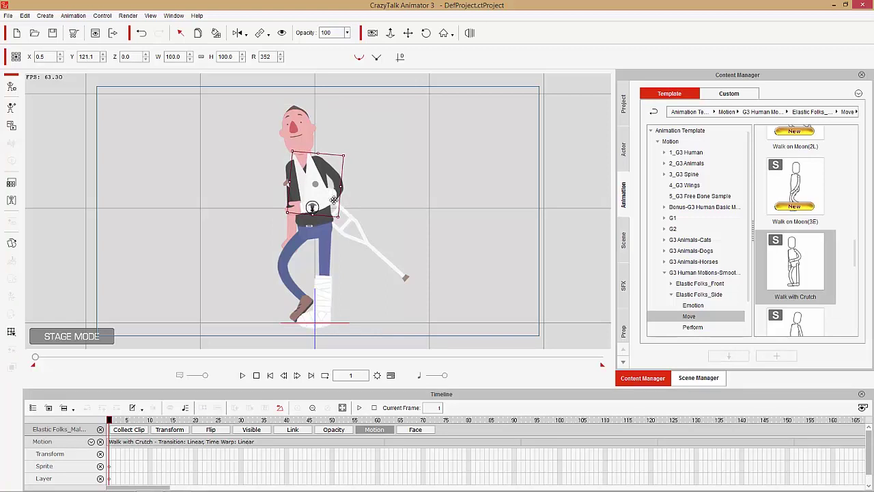
{"action": "left_click_drag", "start_coordinate": [329, 192], "coordinate": [334, 192]}
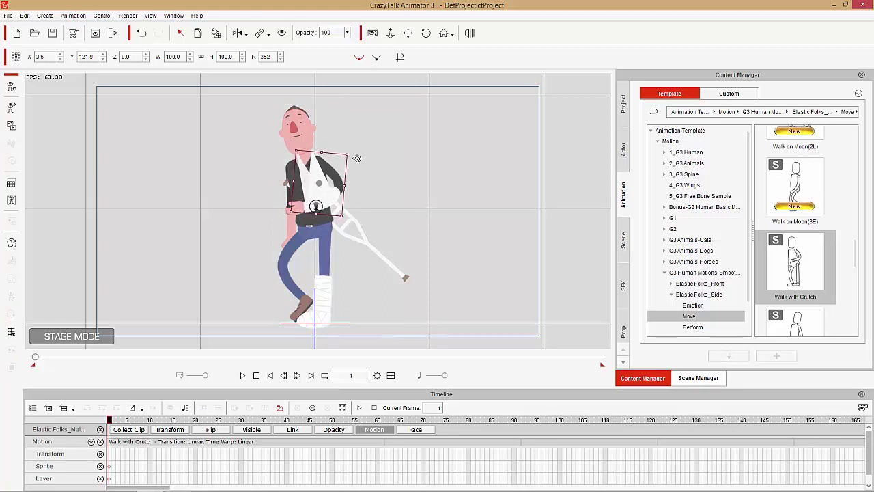
{"action": "left_click_drag", "start_coordinate": [354, 151], "coordinate": [352, 150]}
{"action": "left_click_drag", "start_coordinate": [332, 185], "coordinate": [330, 184]}
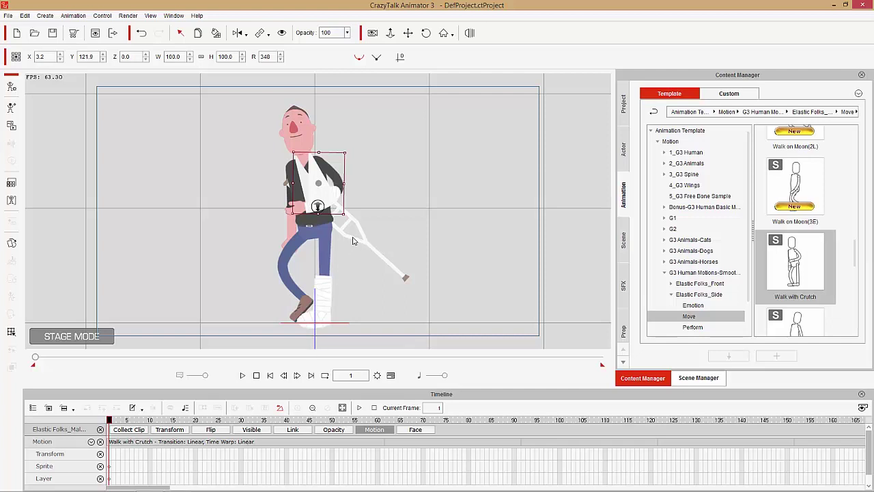
- Stand the crutch upright under the character's arm with rotation 47 at about X -22.9, Y 64.5, and preview the walk
{"action": "left_click", "coordinate": [366, 245]}
{"action": "left_click_drag", "start_coordinate": [407, 272], "coordinate": [350, 298]}
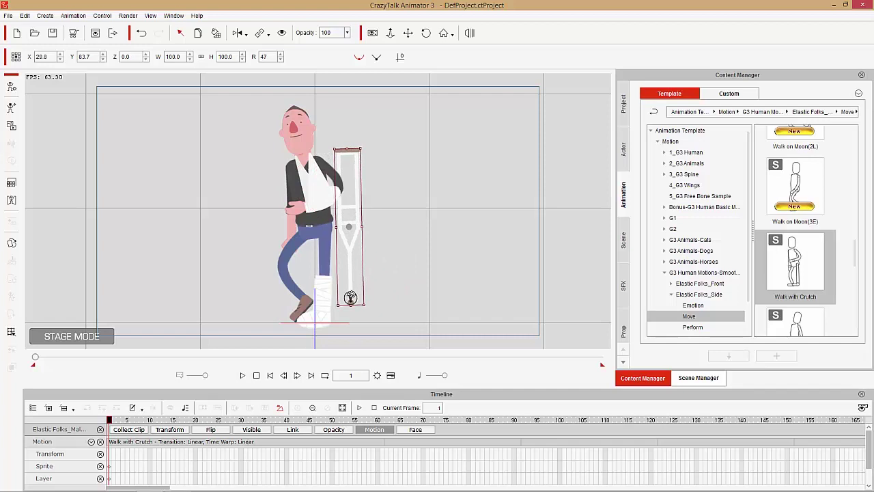
{"action": "left_click_drag", "start_coordinate": [353, 217], "coordinate": [299, 235]}
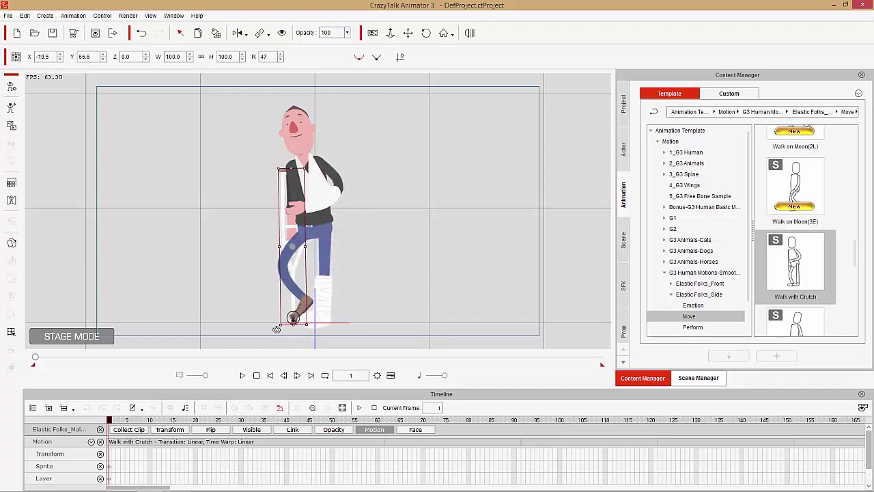
{"action": "left_click_drag", "start_coordinate": [291, 234], "coordinate": [290, 235]}
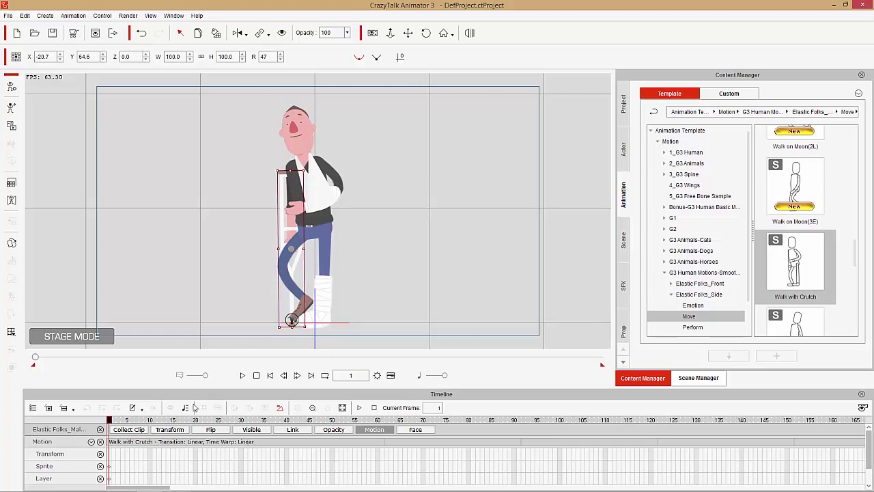
{"action": "left_click", "coordinate": [242, 374]}
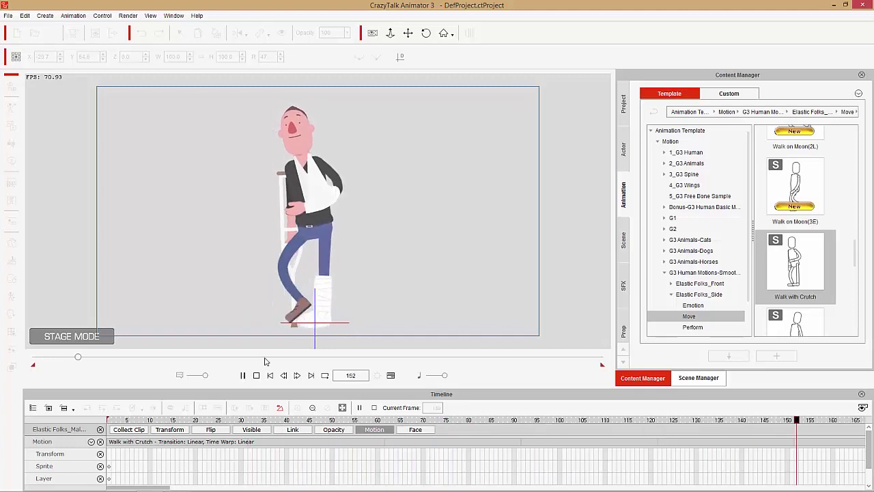
{"action": "left_click", "coordinate": [257, 376]}
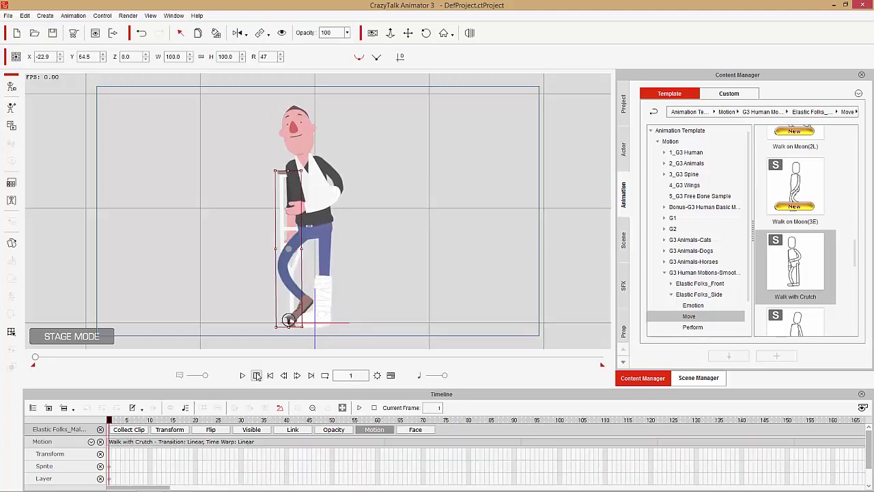
- Give the character the Sad_3 facial expression from the 03-Sad style and play back the animation
{"action": "left_click", "coordinate": [308, 136]}
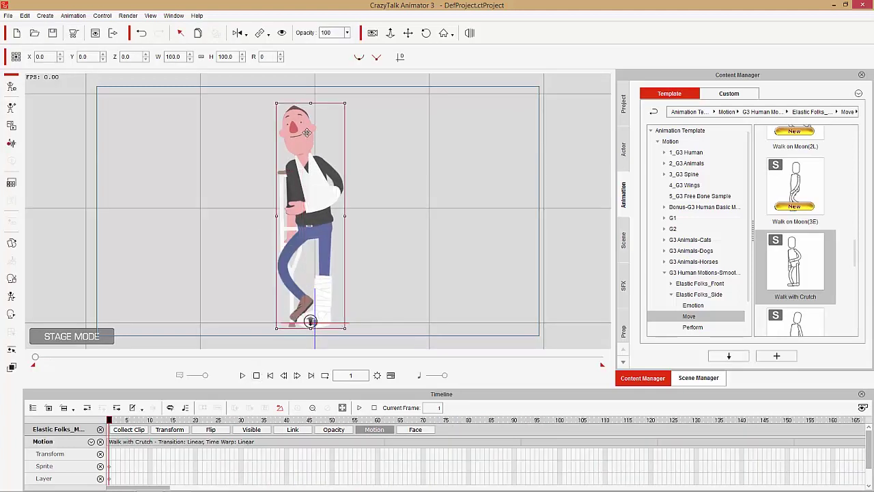
{"action": "left_click", "coordinate": [861, 395]}
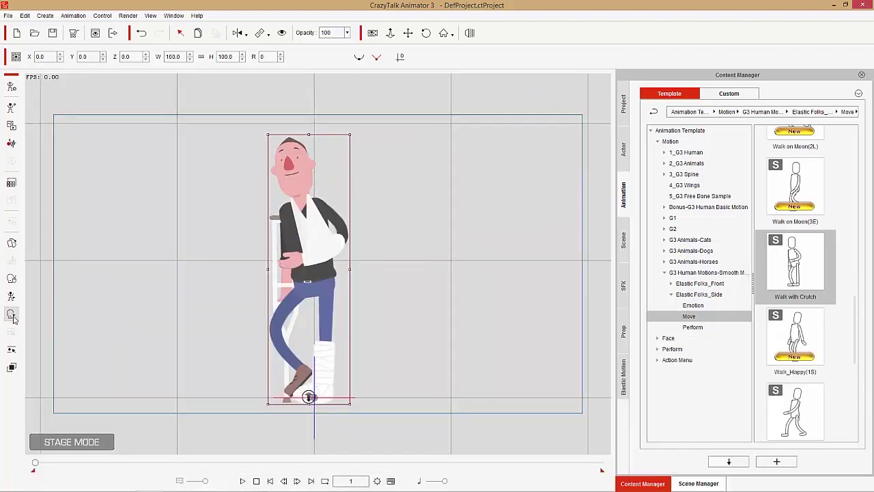
{"action": "left_click", "coordinate": [11, 315]}
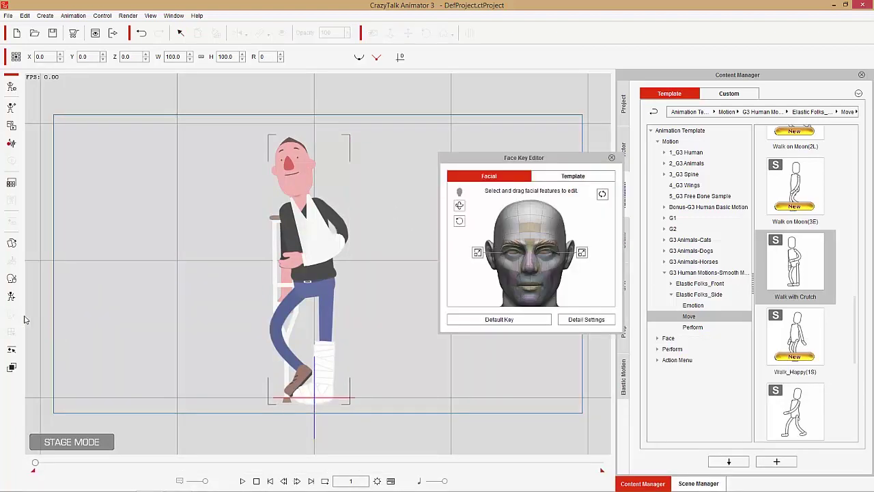
{"action": "left_click", "coordinate": [563, 177]}
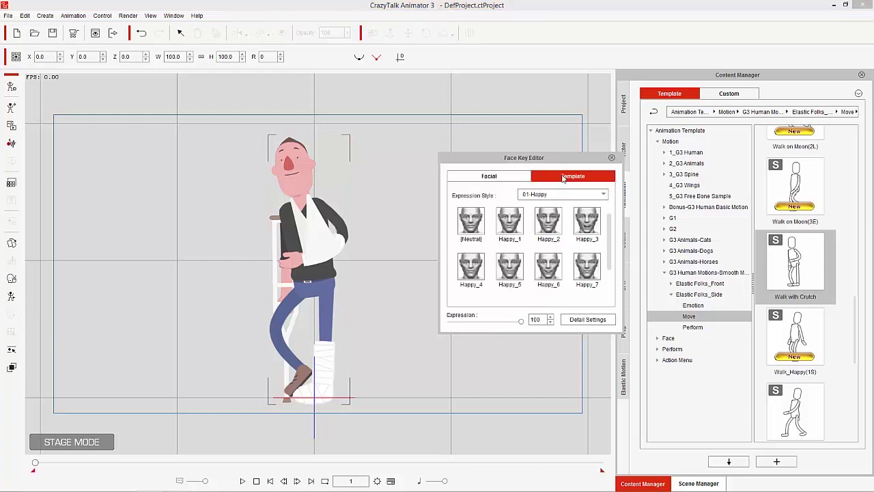
{"action": "left_click", "coordinate": [550, 195]}
{"action": "left_click", "coordinate": [540, 218]}
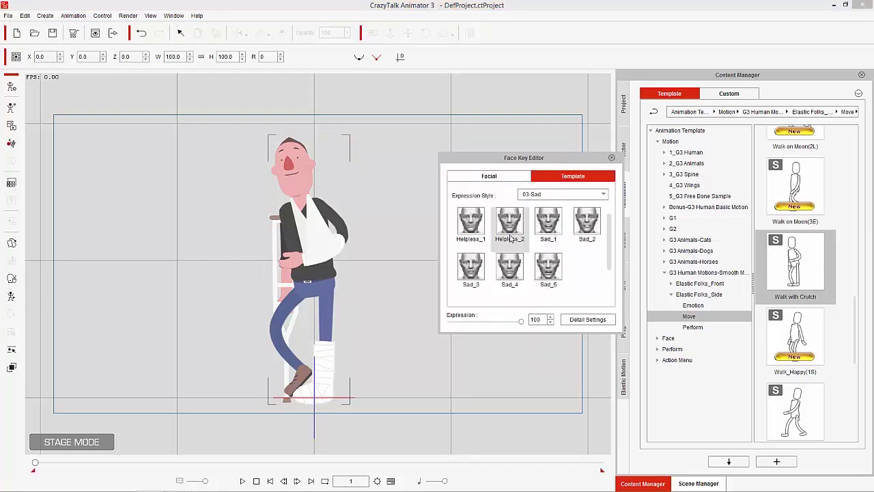
{"action": "left_click", "coordinate": [509, 267]}
{"action": "left_click", "coordinate": [477, 268]}
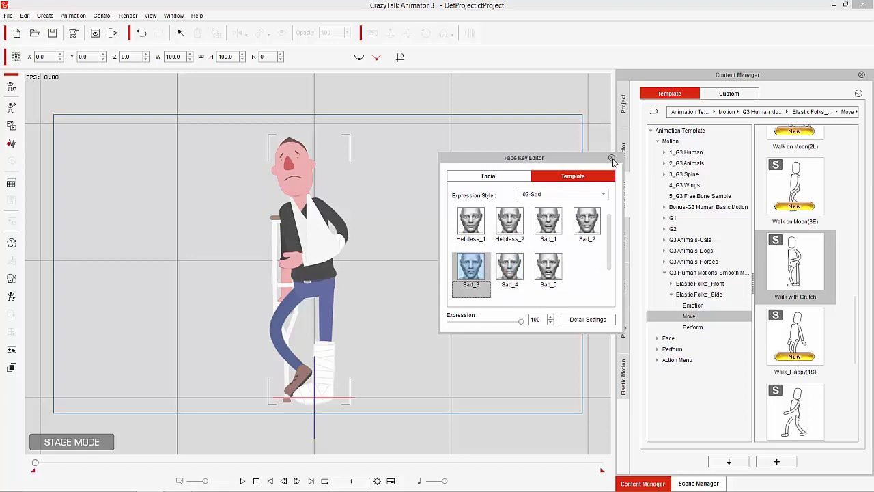
{"action": "left_click", "coordinate": [612, 159]}
{"action": "left_click", "coordinate": [245, 480]}
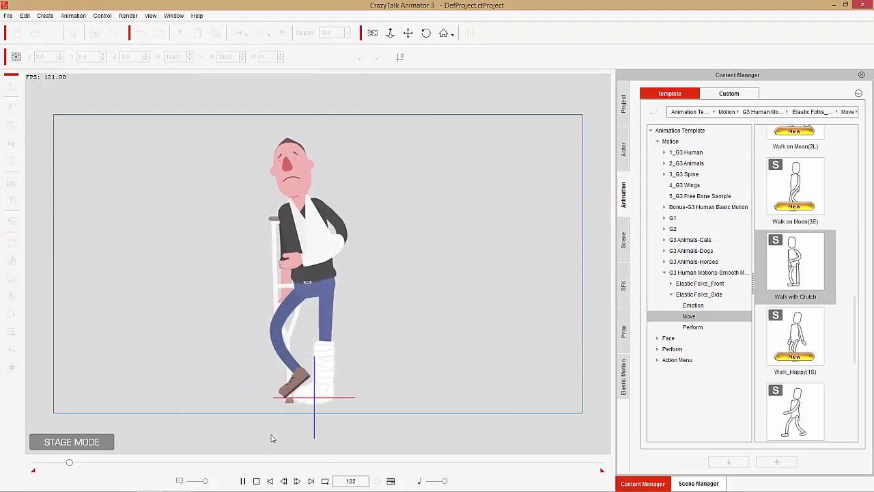
{"action": "left_click", "coordinate": [256, 481]}
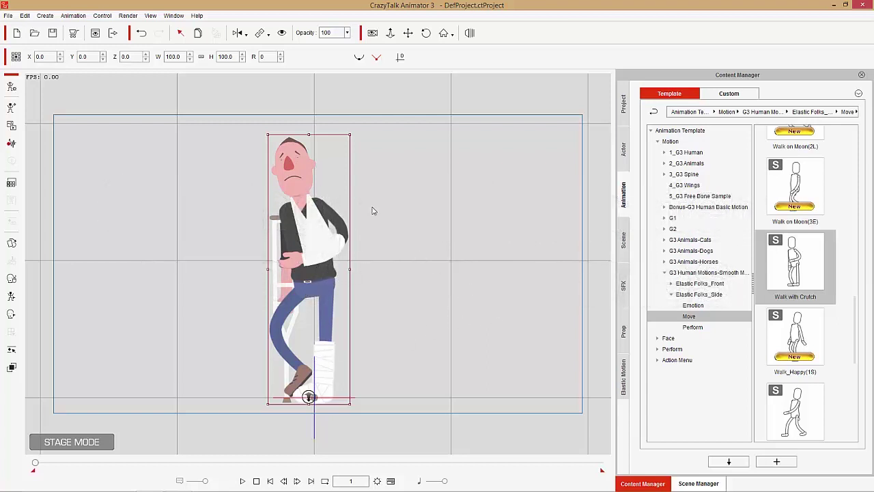
- Save the character to the custom actor library as Crippled Dude 2 and place a copy beside the original at about X 121.2, Y 1.2
{"action": "left_click", "coordinate": [624, 149]}
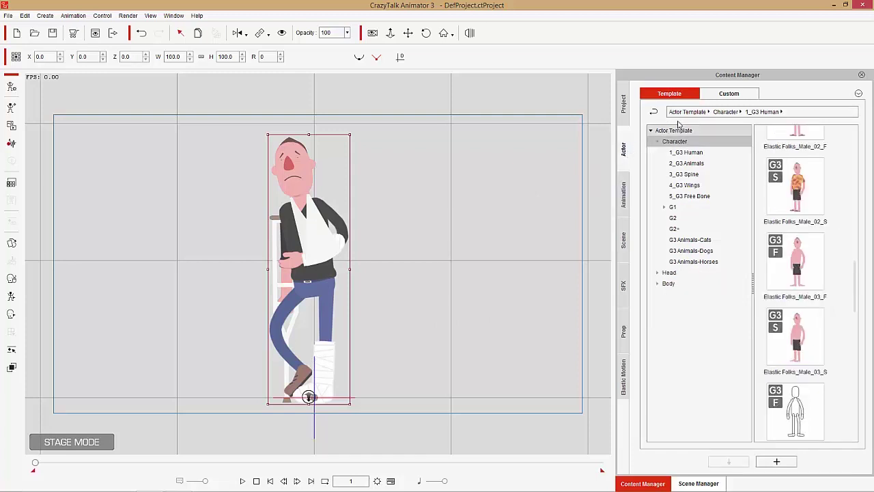
{"action": "left_click", "coordinate": [727, 95]}
{"action": "left_click", "coordinate": [684, 142]}
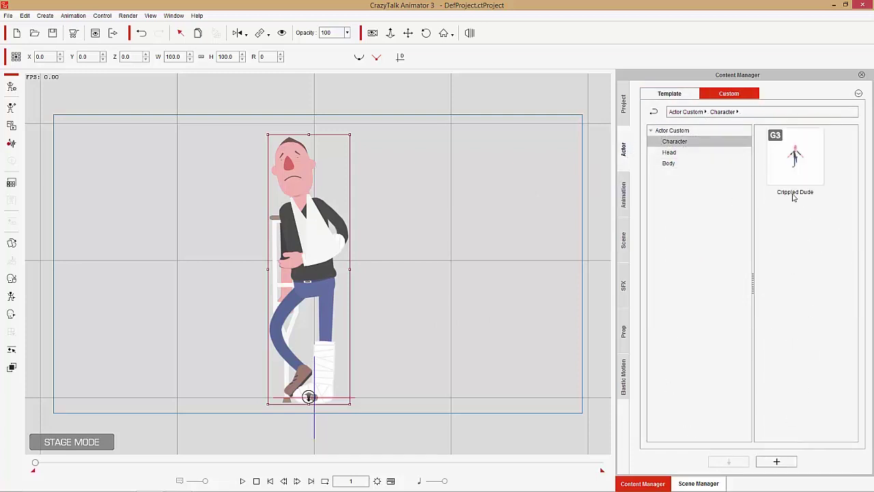
{"action": "left_click", "coordinate": [776, 462]}
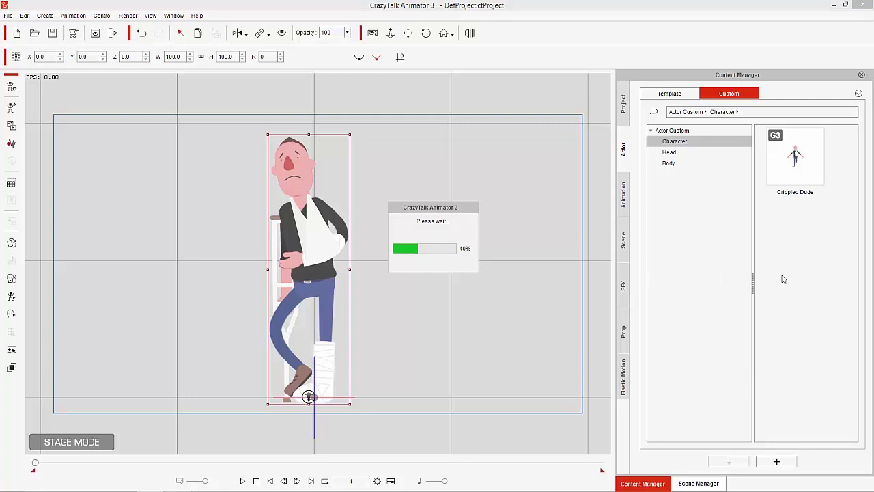
{"action": "type", "text": "Crippled Dude 2"}
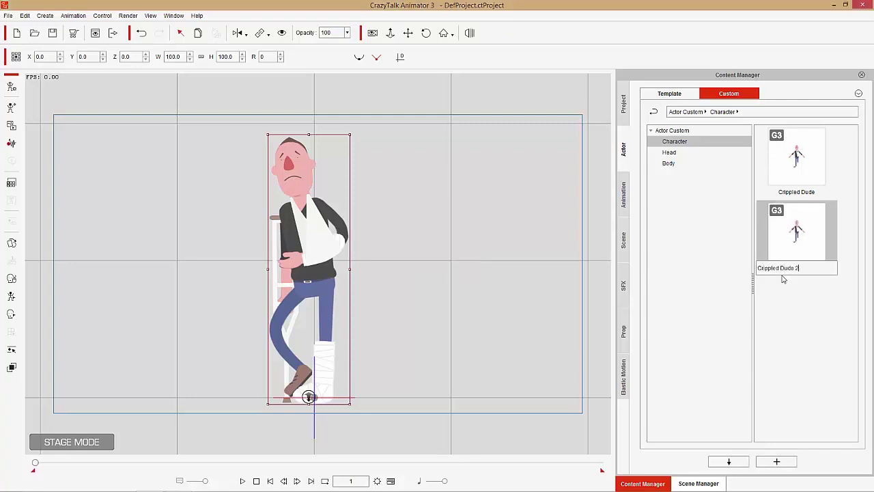
{"action": "key", "text": "Return"}
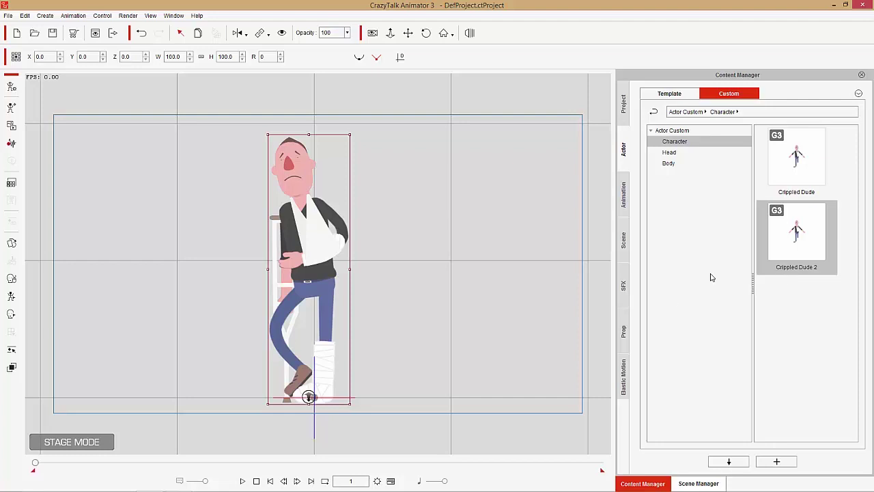
{"action": "left_click_drag", "start_coordinate": [767, 235], "coordinate": [495, 236]}
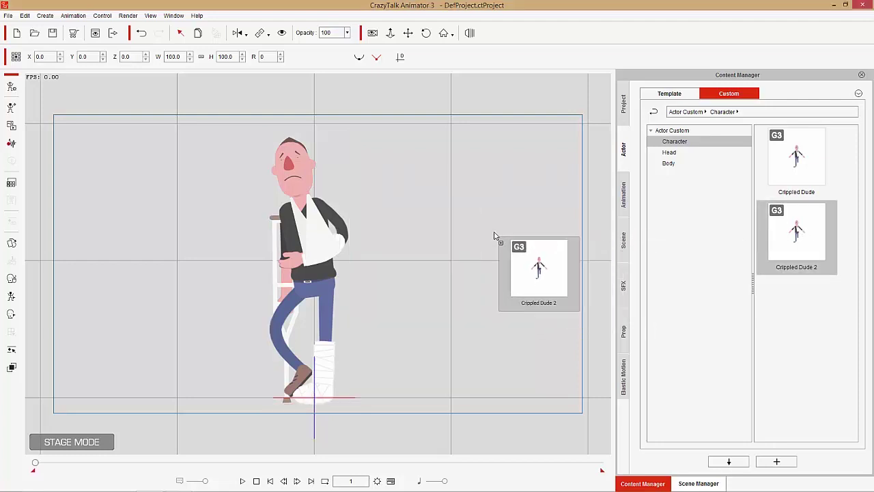
{"action": "left_click_drag", "start_coordinate": [482, 263], "coordinate": [470, 254]}
- Apply the Walk with Crutch motion from the Elastic Folks_Side Move set to the copied character and stop the preview
{"action": "left_click", "coordinate": [625, 198]}
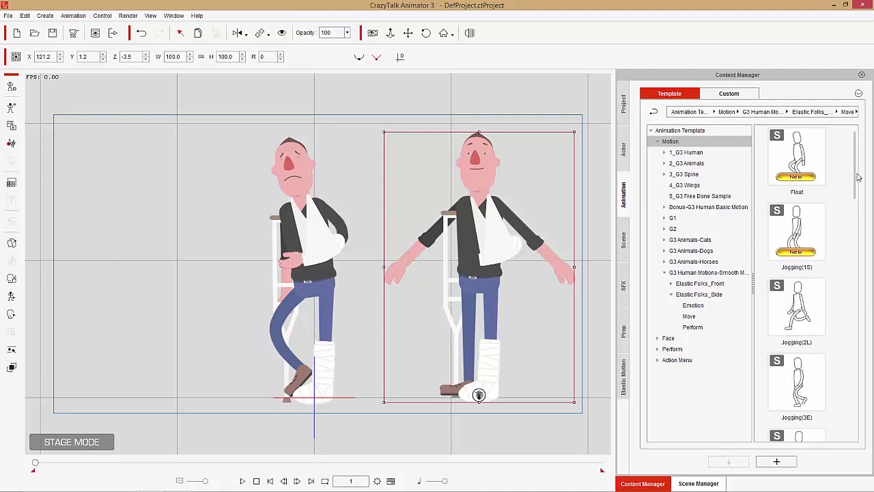
{"action": "scroll", "coordinate": [859, 179], "scroll_direction": "down", "scroll_amount": 1}
{"action": "left_click", "coordinate": [702, 316]}
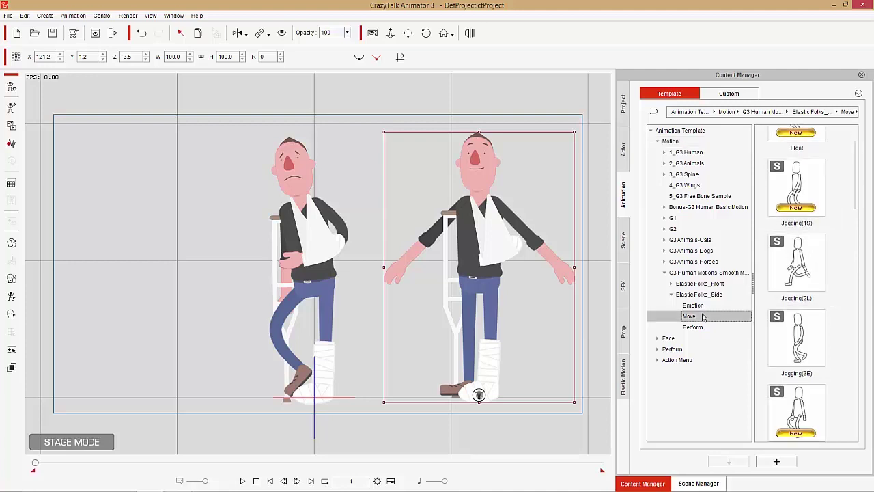
{"action": "left_click_drag", "start_coordinate": [855, 185], "coordinate": [857, 301]}
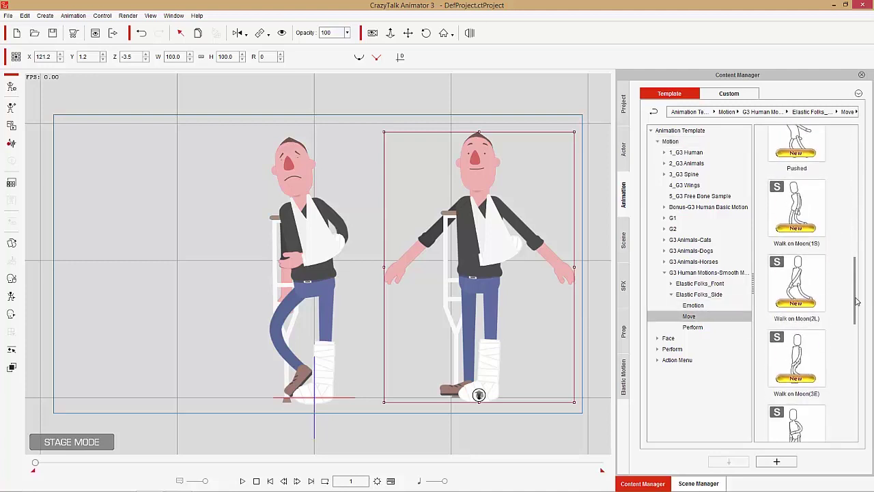
{"action": "scroll", "coordinate": [857, 301], "scroll_direction": "down", "scroll_amount": 2}
{"action": "left_click_drag", "start_coordinate": [796, 277], "coordinate": [463, 251]}
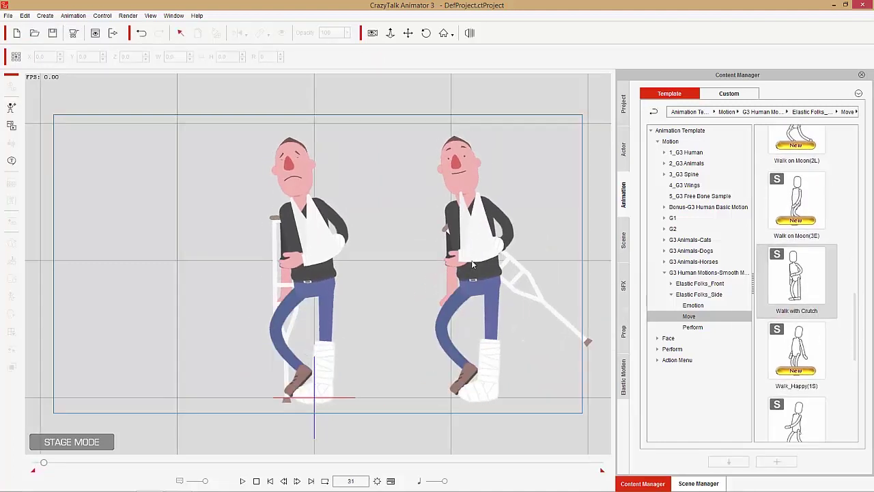
{"action": "left_click", "coordinate": [260, 481]}
- Delete the copied character and the original injured character from the stage
{"action": "left_click", "coordinate": [480, 212]}
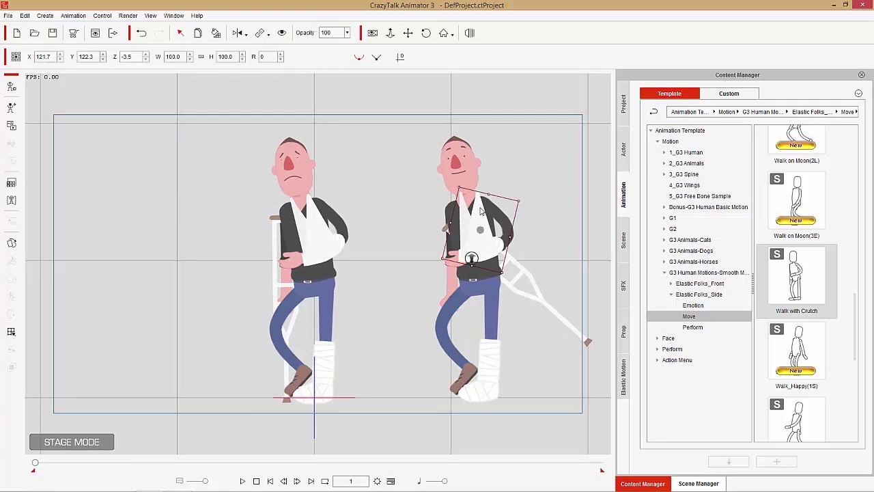
{"action": "left_click", "coordinate": [461, 172]}
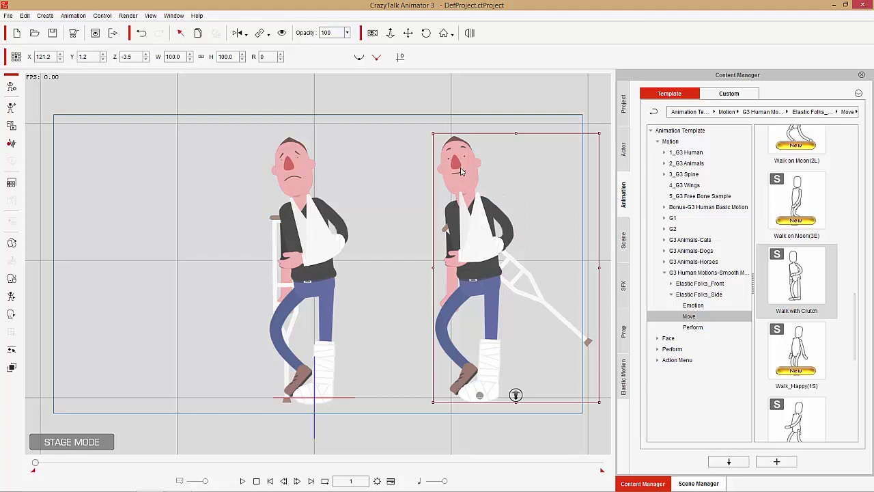
{"action": "key", "text": "Delete"}
{"action": "left_click", "coordinate": [301, 186]}
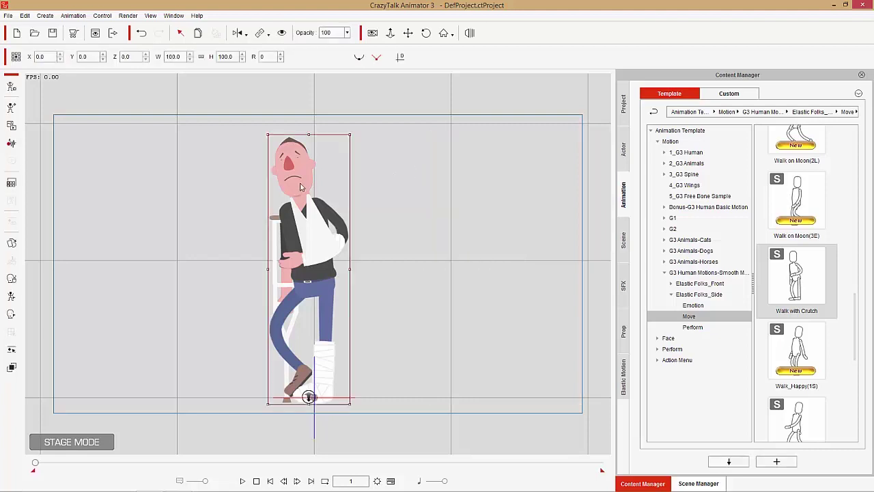
{"action": "key", "text": "Delete"}
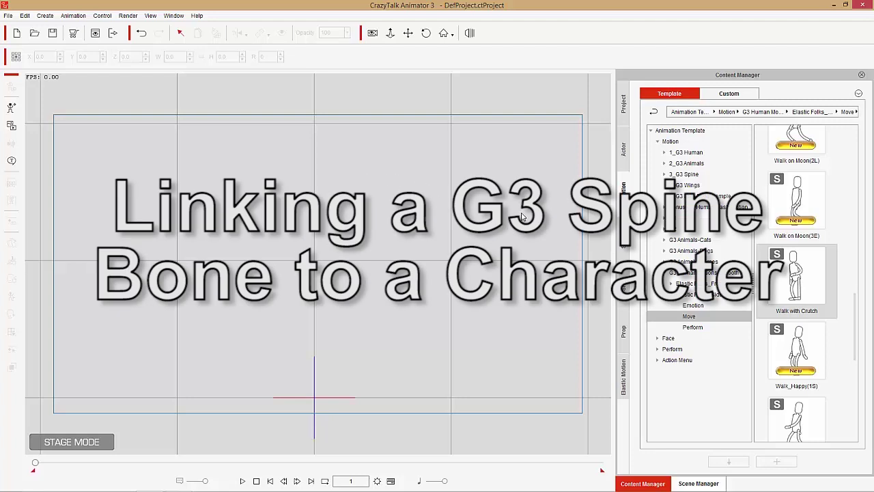
- Place the Elastic Folks_Male_02_S character from the 1_G3 Human actor templates on the stage at about X 3.6, Y 2.5
{"action": "left_click", "coordinate": [622, 149]}
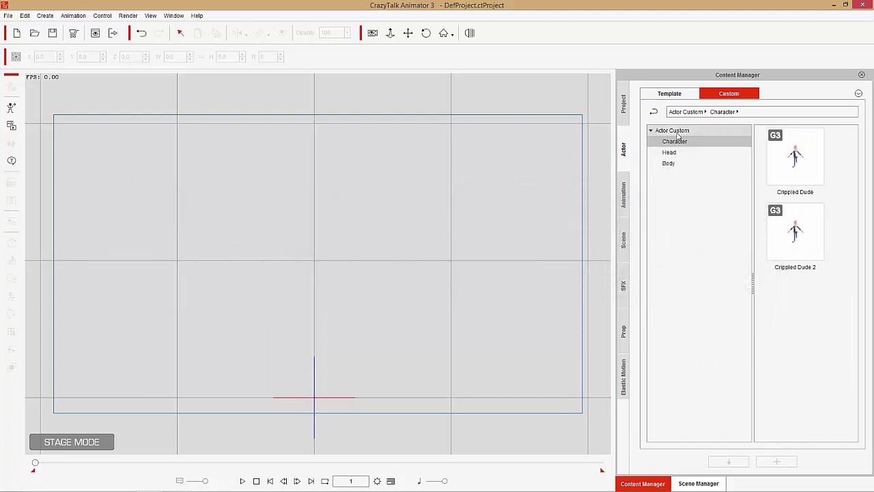
{"action": "left_click", "coordinate": [672, 94]}
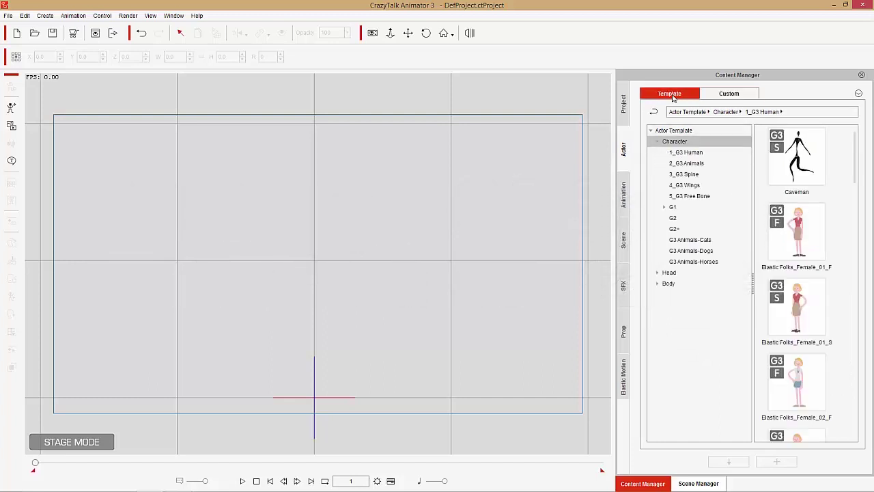
{"action": "left_click", "coordinate": [693, 153]}
{"action": "left_click_drag", "start_coordinate": [856, 158], "coordinate": [841, 271]}
{"action": "left_click_drag", "start_coordinate": [812, 245], "coordinate": [323, 259]}
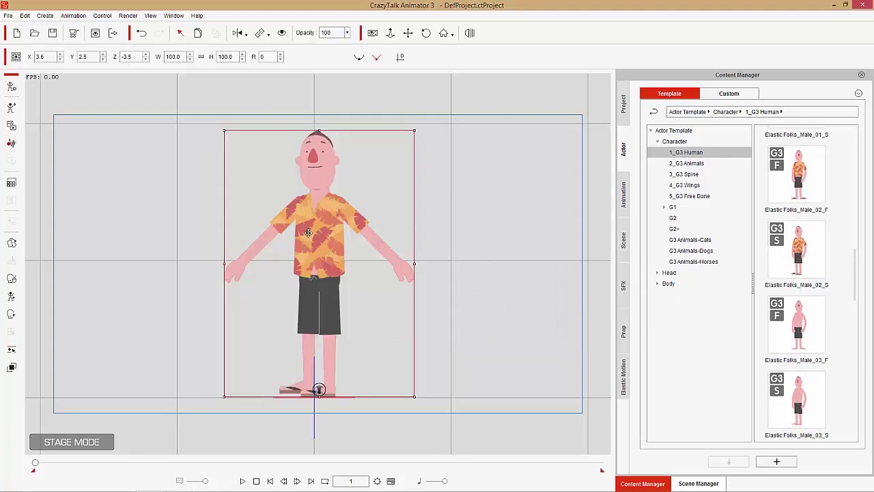
- Add the Tiger Tail actor from the 3_G3 Spine templates beside the character at about X 55.9, Y 51.6
{"action": "left_click", "coordinate": [687, 174]}
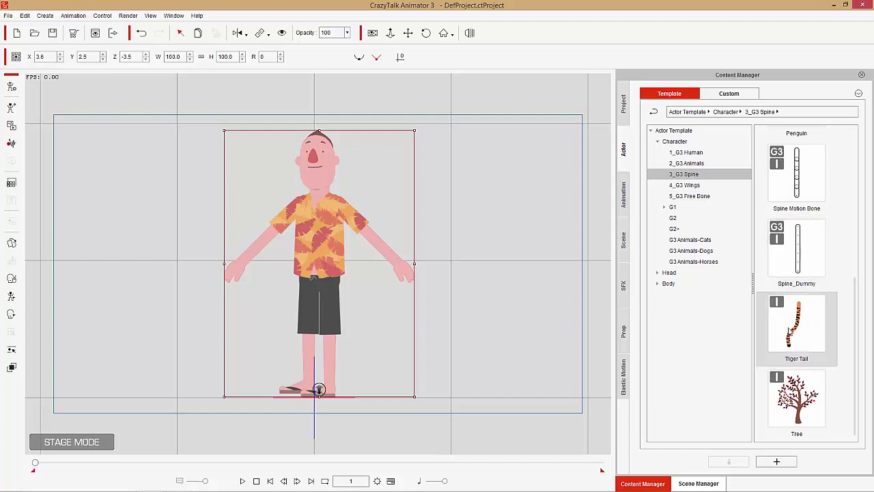
{"action": "left_click_drag", "start_coordinate": [854, 305], "coordinate": [852, 151]}
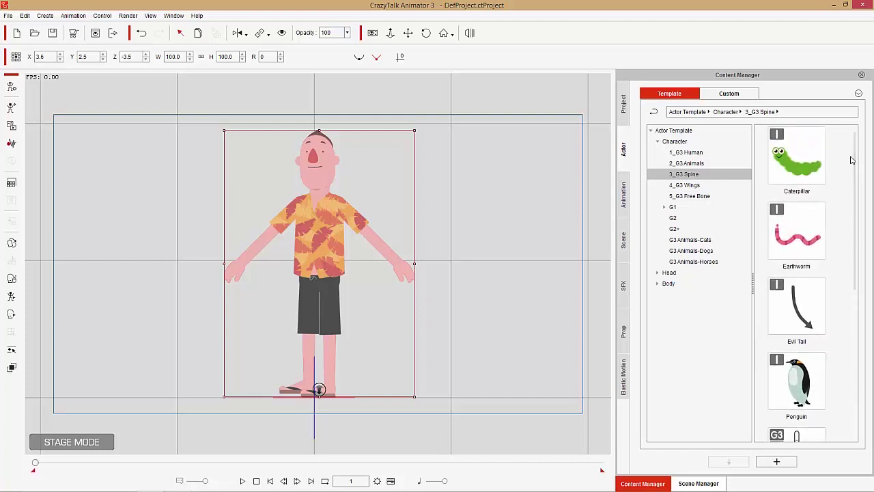
{"action": "left_click_drag", "start_coordinate": [853, 175], "coordinate": [390, 263]}
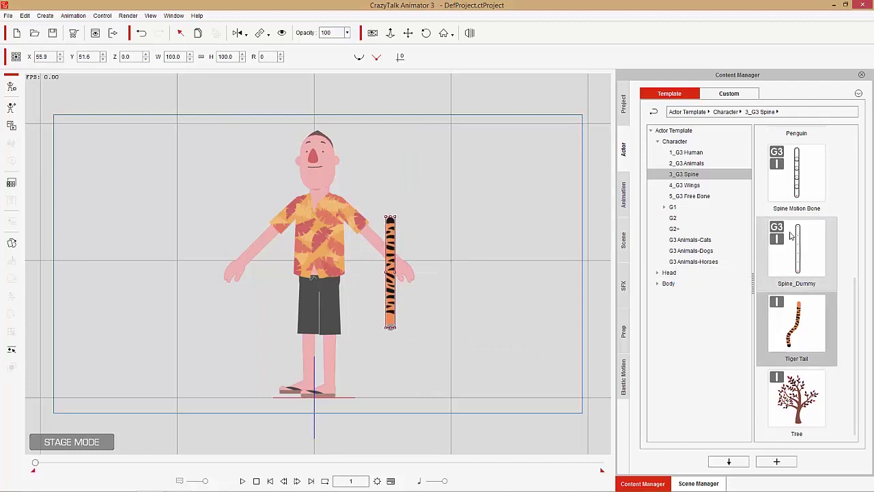
- Place a Spine Motion Bone actor beside the tiger tail and scale it to about 41.8 at about X 84.1, Y 44.4
{"action": "left_click_drag", "start_coordinate": [806, 173], "coordinate": [453, 273]}
{"action": "left_click_drag", "start_coordinate": [459, 131], "coordinate": [429, 233]}
{"action": "scroll", "coordinate": [484, 320], "scroll_direction": "up", "scroll_amount": 3}
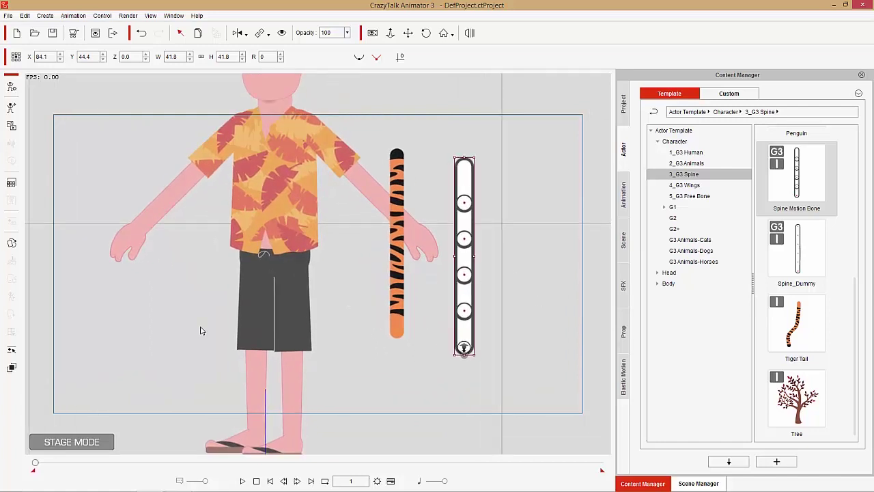
- Compare the bone chains of the Spine Motion Bone and the tiger tail in the Motion Key Editor, and delete the Spine Motion Bone
{"action": "left_click", "coordinate": [11, 350]}
{"action": "left_click_drag", "start_coordinate": [501, 159], "coordinate": [644, 120]}
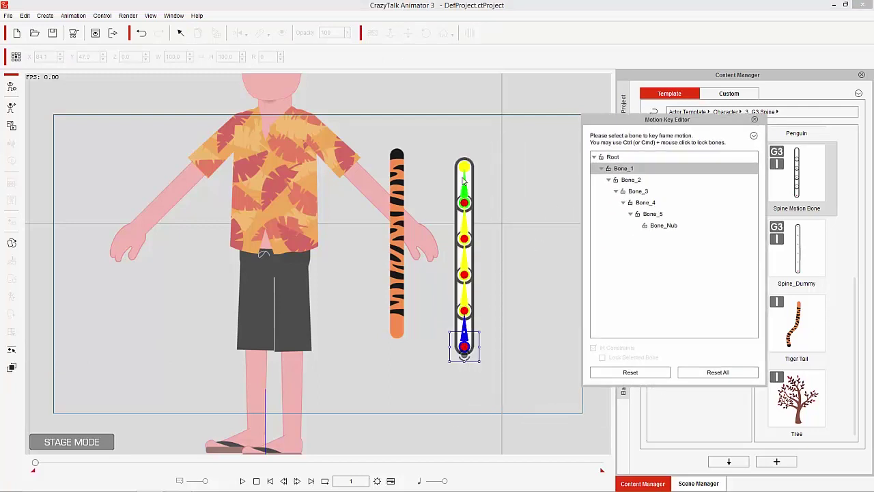
{"action": "left_click", "coordinate": [401, 190]}
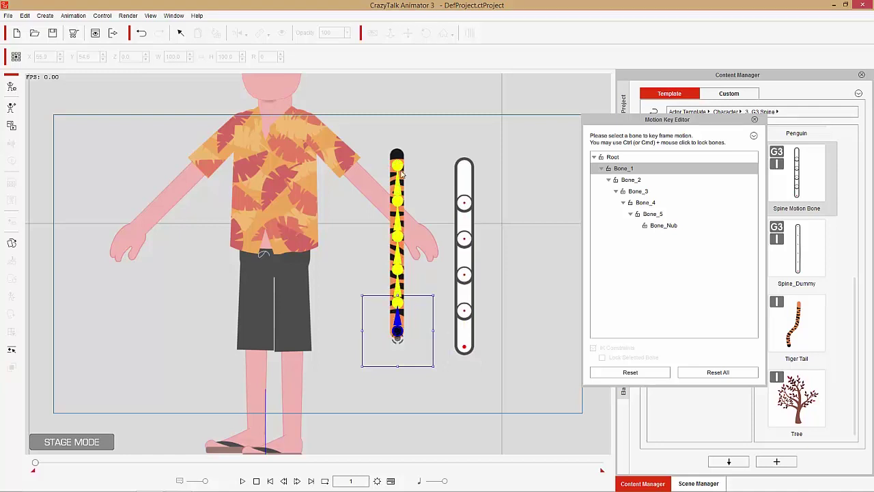
{"action": "left_click", "coordinate": [754, 119]}
{"action": "left_click", "coordinate": [464, 202]}
{"action": "key", "text": "Delete"}
- Rotate the tiger tail to about 114 and place it behind the character's lower back at about X 7.5, Y 97.5, Z -15.0
{"action": "left_click", "coordinate": [400, 200]}
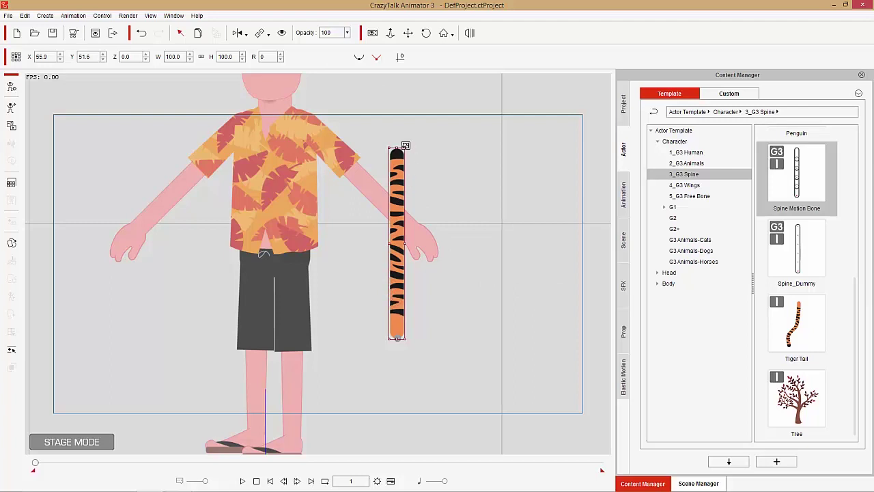
{"action": "left_click_drag", "start_coordinate": [403, 141], "coordinate": [548, 415]}
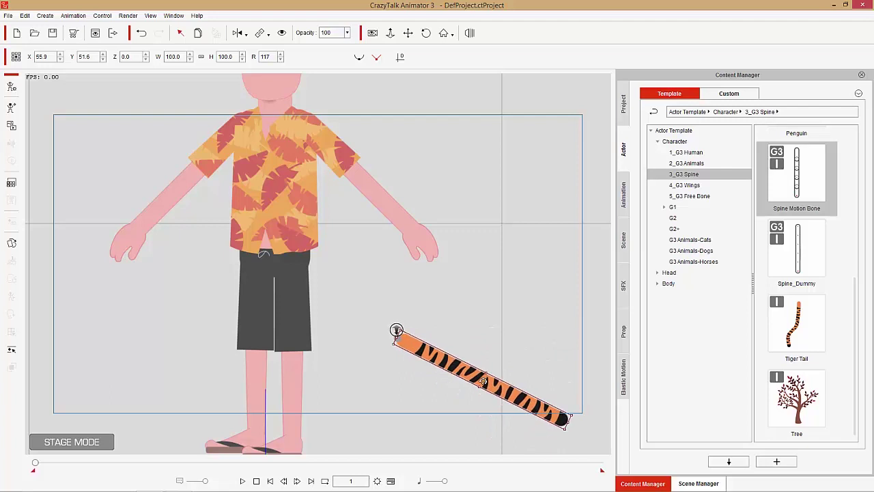
{"action": "left_click_drag", "start_coordinate": [483, 381], "coordinate": [350, 255]}
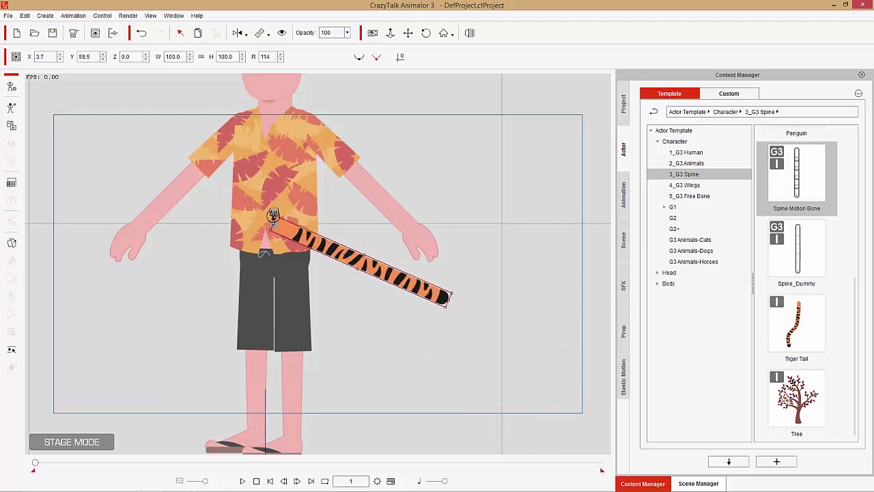
{"action": "key", "text": "Page_Down"}
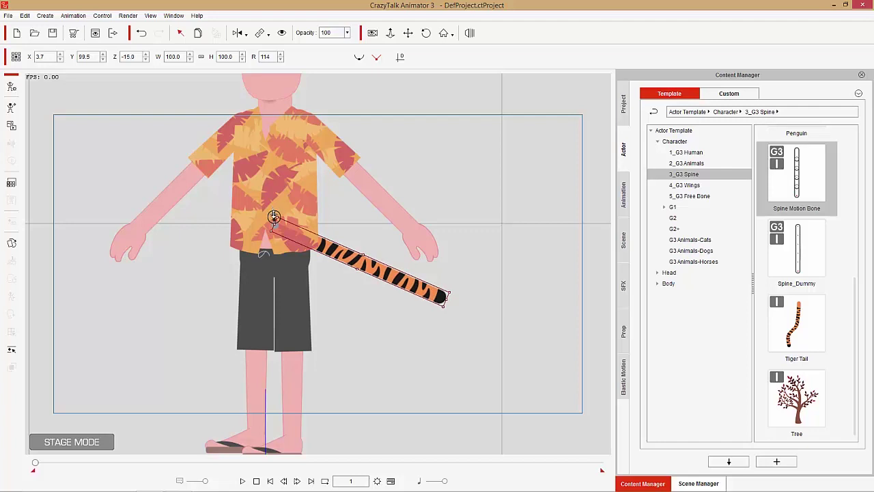
{"action": "mouse_move", "coordinate": [330, 248]}
{"action": "left_mouse_down"}
{"action": "mouse_move", "coordinate": [340, 261]}
{"action": "mouse_move", "coordinate": [340, 253]}
{"action": "left_mouse_up"}
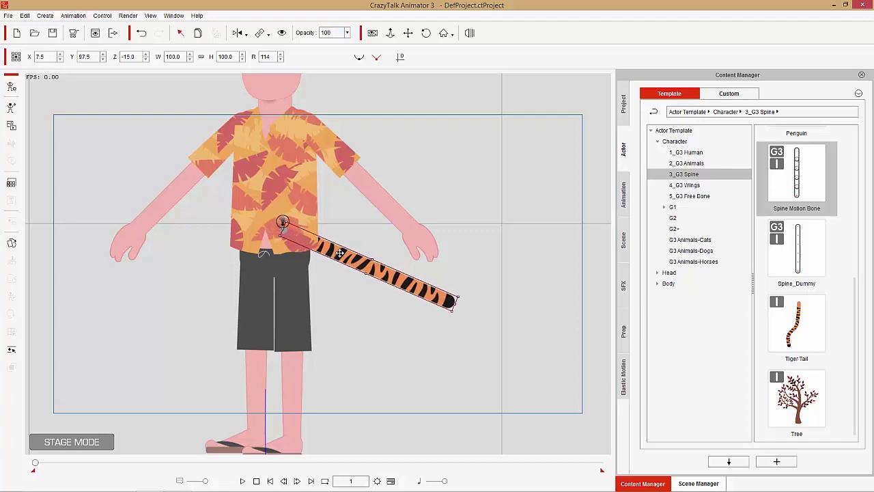
- Link the tiger tail to the character at the lower torso
{"action": "scroll", "coordinate": [417, 120], "scroll_direction": "down", "scroll_amount": 2}
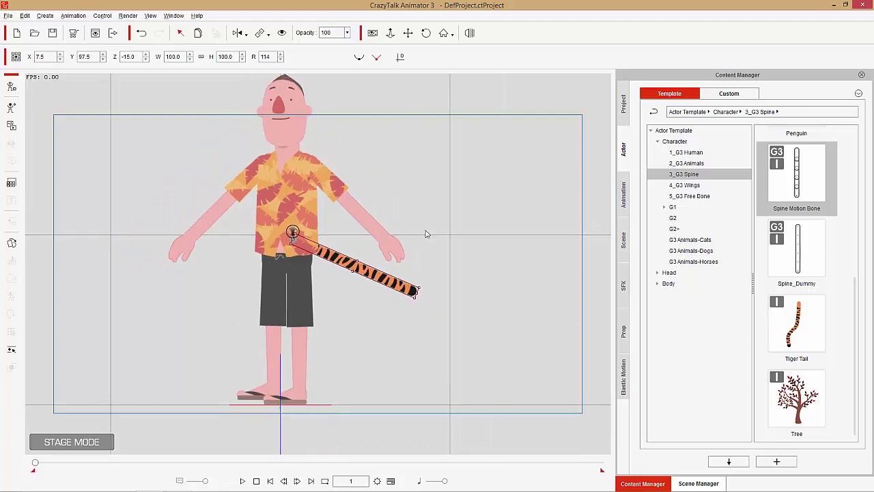
{"action": "scroll", "coordinate": [437, 277], "scroll_direction": "up", "scroll_amount": 4}
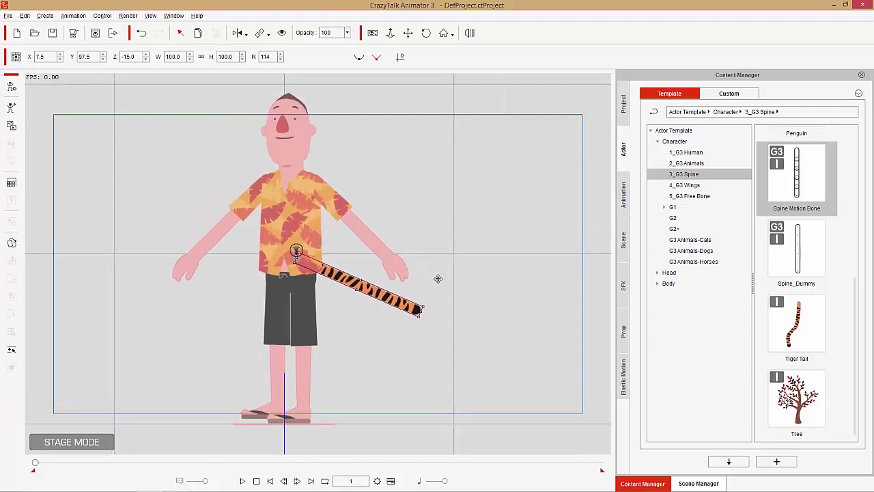
{"action": "left_click", "coordinate": [260, 35]}
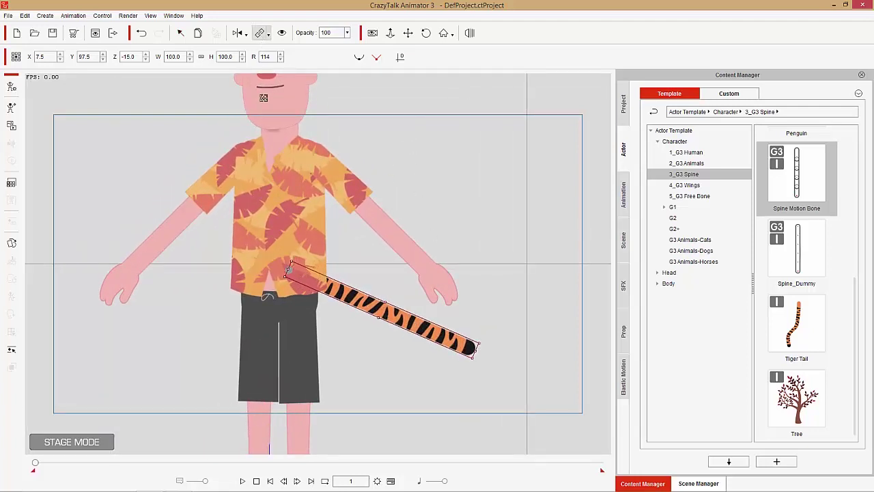
{"action": "left_click", "coordinate": [278, 274]}
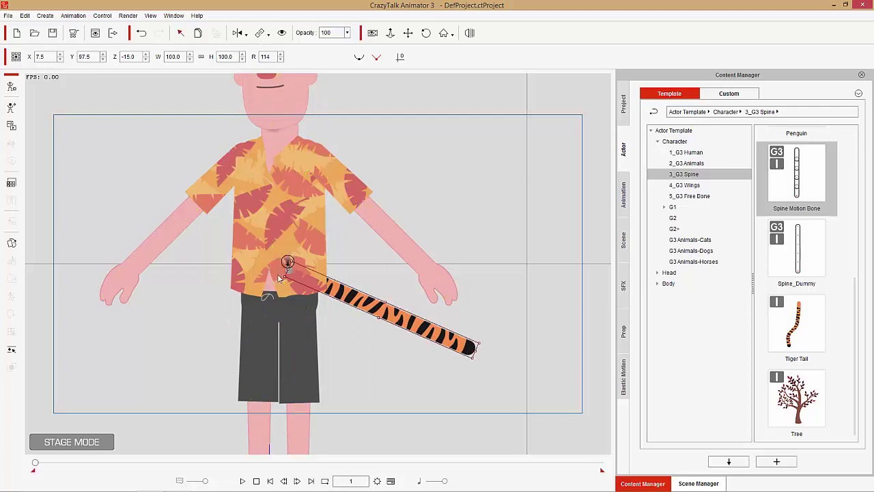
- Move the character to about X 3.8, Y 8.2 to test the tail's link
{"action": "left_click", "coordinate": [303, 221]}
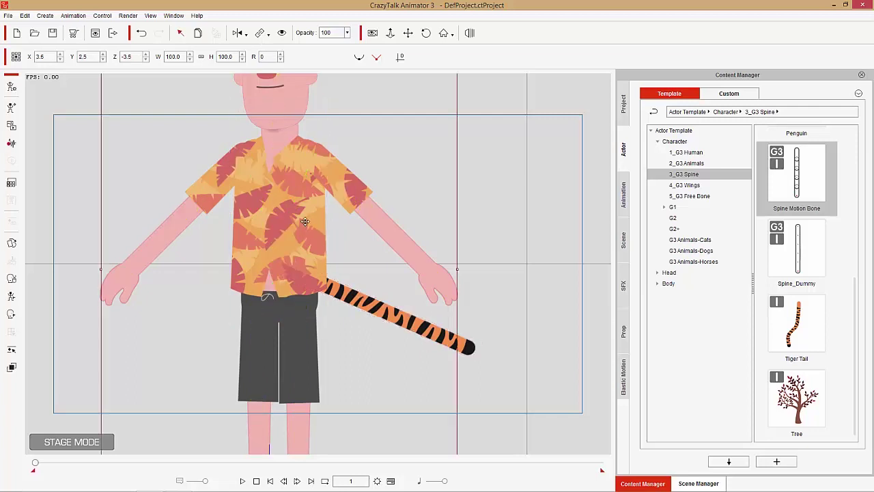
{"action": "left_click_drag", "start_coordinate": [302, 220], "coordinate": [294, 196]}
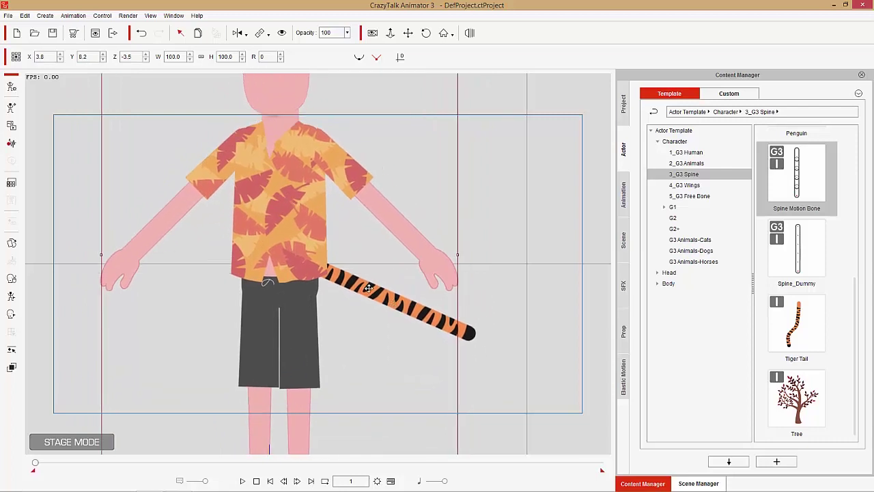
{"action": "scroll", "coordinate": [375, 276], "scroll_direction": "down", "scroll_amount": 2}
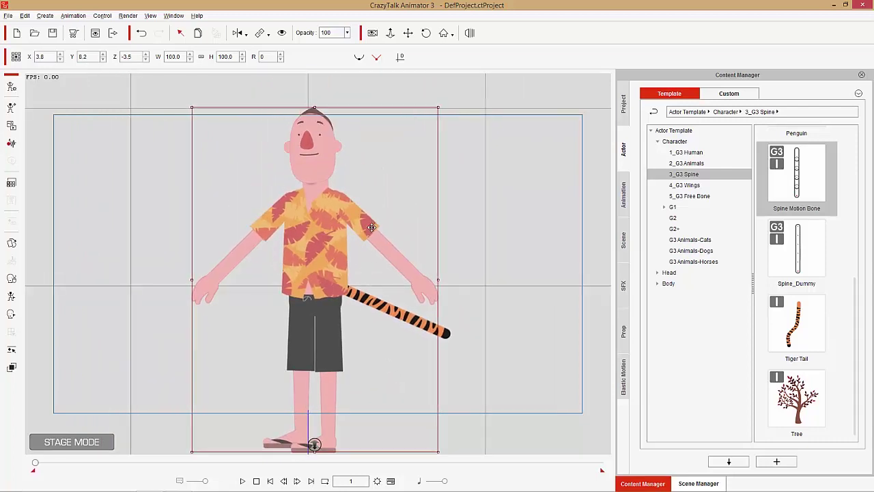
- Apply the Tail Wag_03 motion from the Special set of the 3_G3 Spine motions to the tiger tail
{"action": "left_click", "coordinate": [429, 324]}
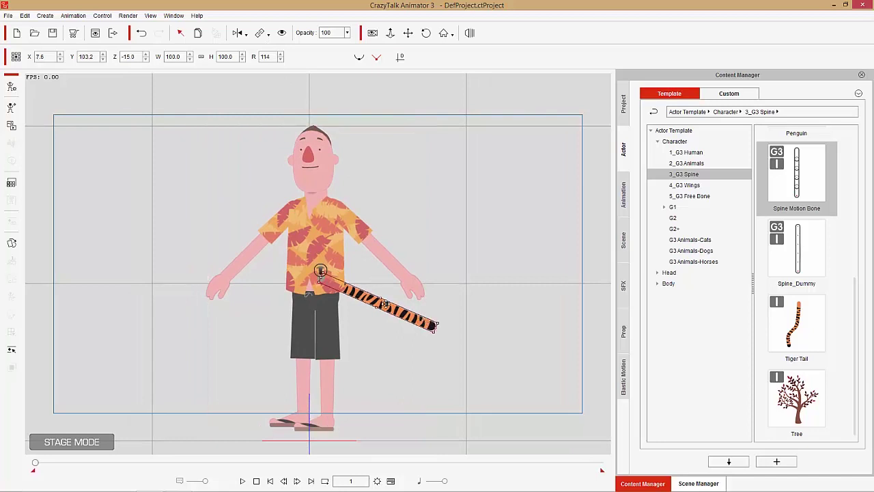
{"action": "left_click", "coordinate": [624, 194]}
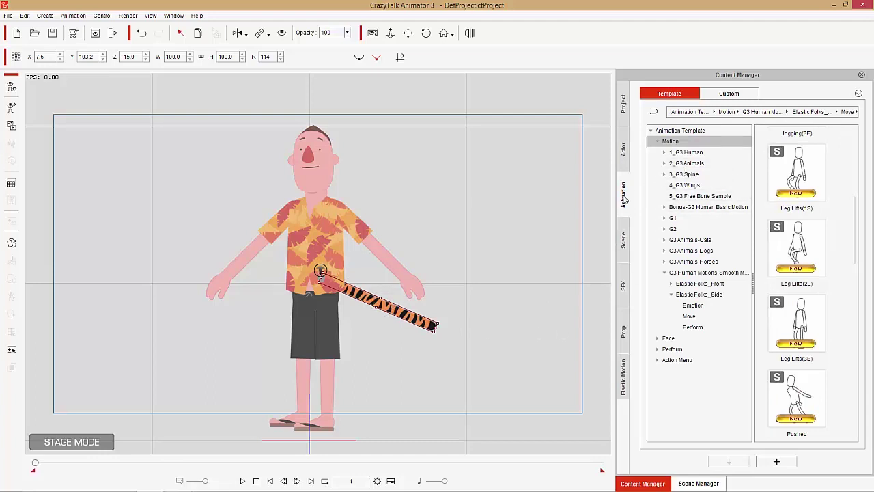
{"action": "left_click", "coordinate": [693, 175]}
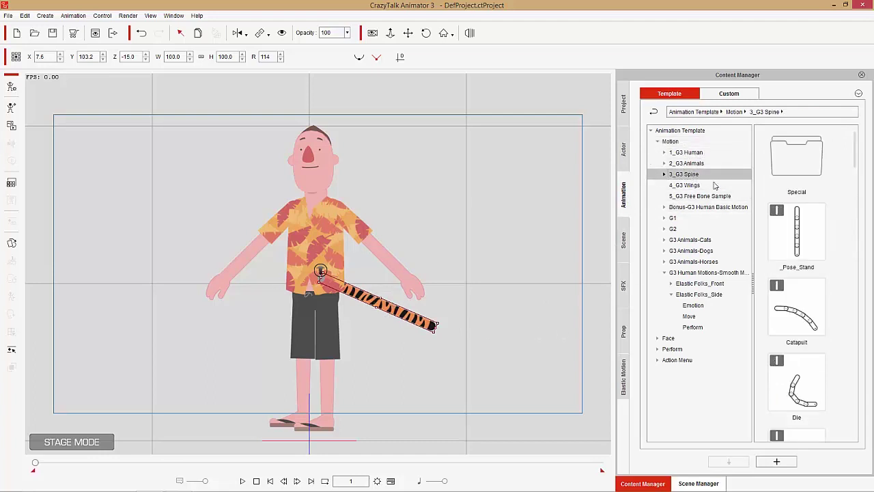
{"action": "double_click", "coordinate": [796, 174]}
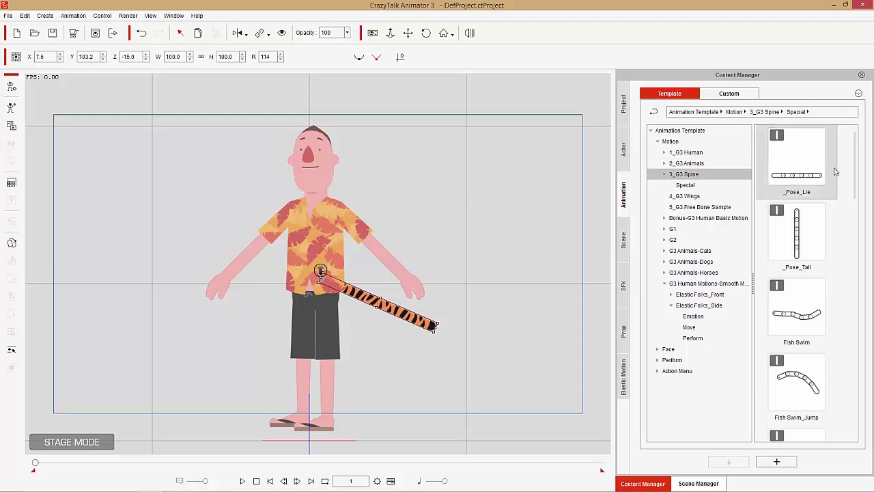
{"action": "left_click_drag", "start_coordinate": [858, 160], "coordinate": [869, 399]}
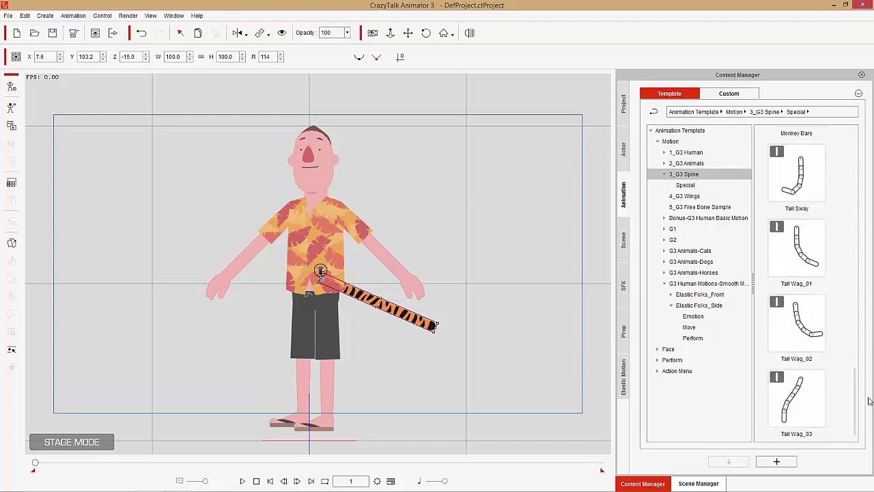
{"action": "double_click", "coordinate": [802, 403]}
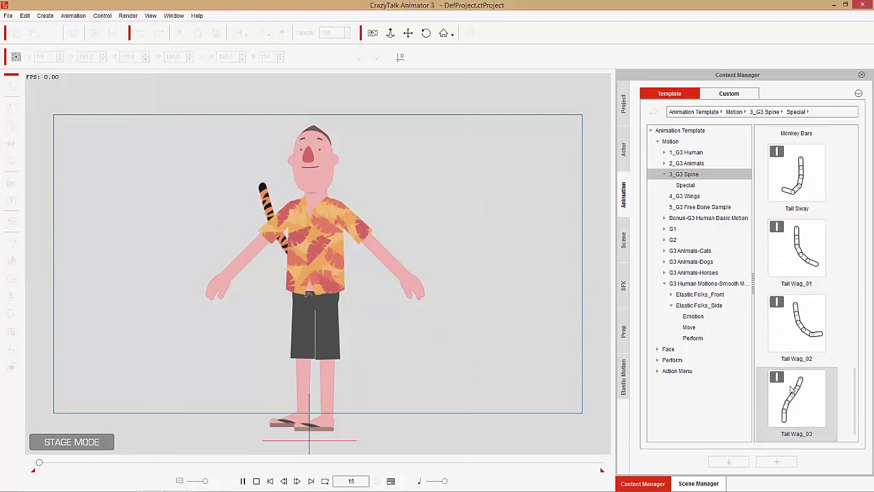
- Rotate the tiger tail to about 284 so it extends from the other side of the character's waist, and preview the wag
{"action": "left_click", "coordinate": [290, 263]}
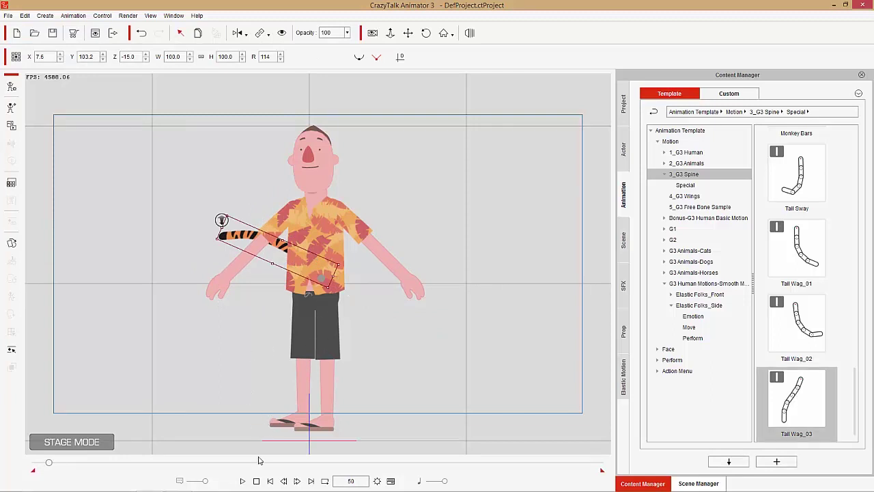
{"action": "left_click", "coordinate": [257, 480]}
{"action": "left_click_drag", "start_coordinate": [346, 278], "coordinate": [267, 320]}
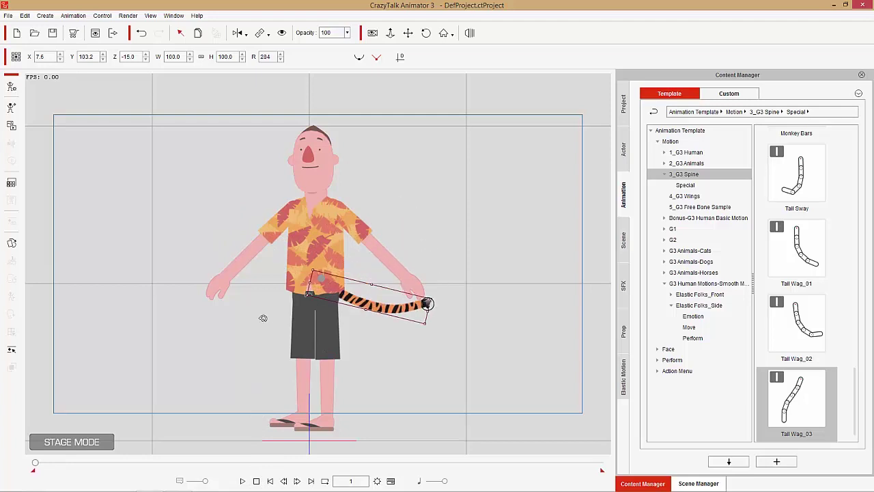
{"action": "left_click", "coordinate": [242, 481]}
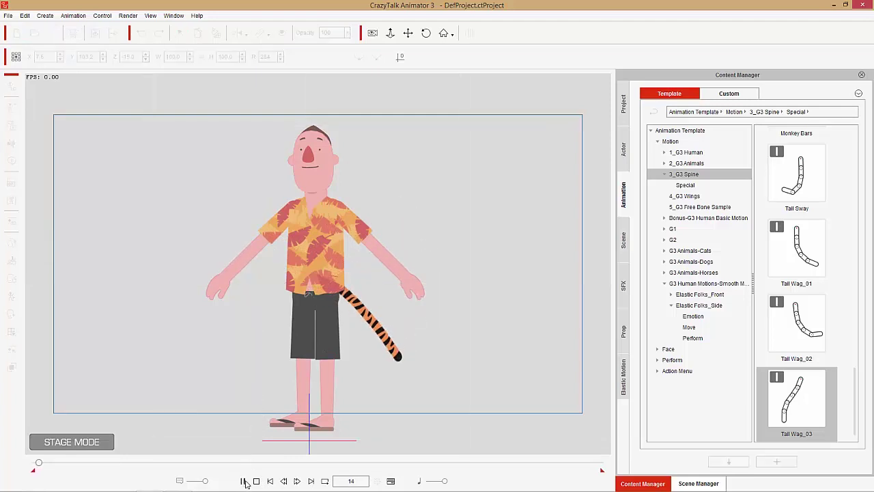
{"action": "left_click", "coordinate": [256, 481]}
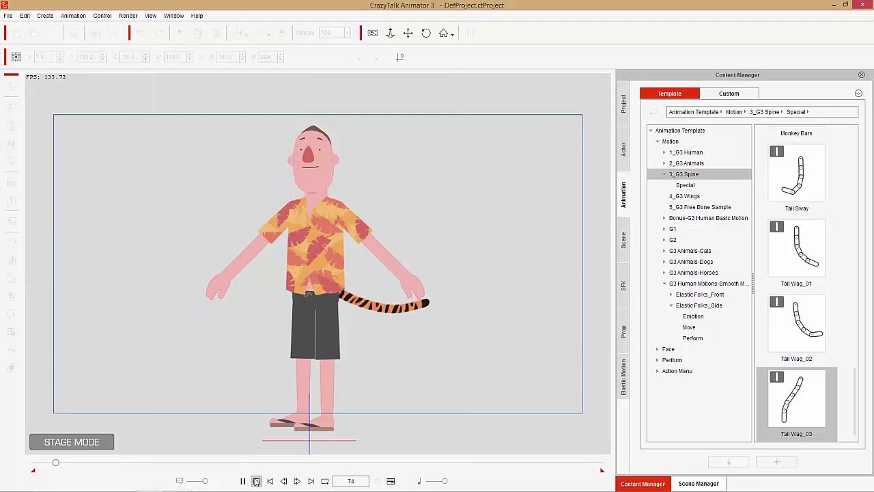
{"action": "left_click", "coordinate": [778, 388]}
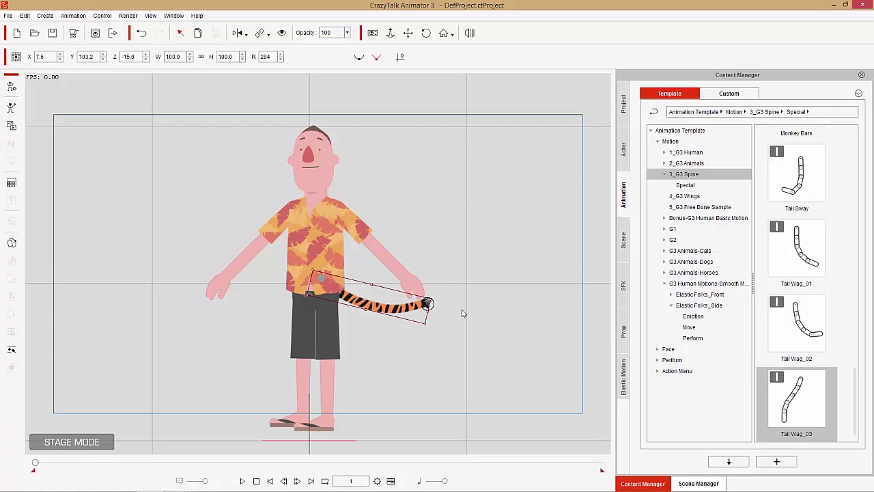
- Show the Tiger Tail's motion track in the timeline and extend its Tail Wag_03 clip past frame 165 so it loops
{"action": "key", "text": "F3"}
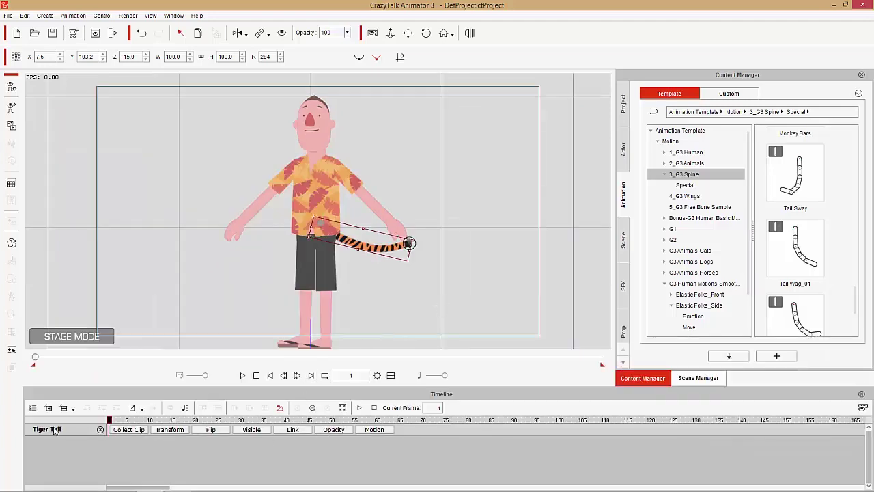
{"action": "left_click", "coordinate": [375, 430]}
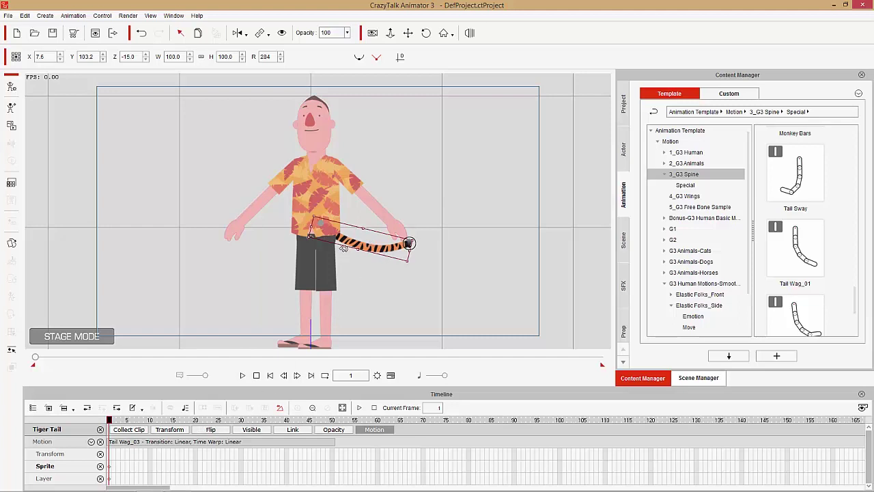
{"action": "left_click", "coordinate": [195, 446]}
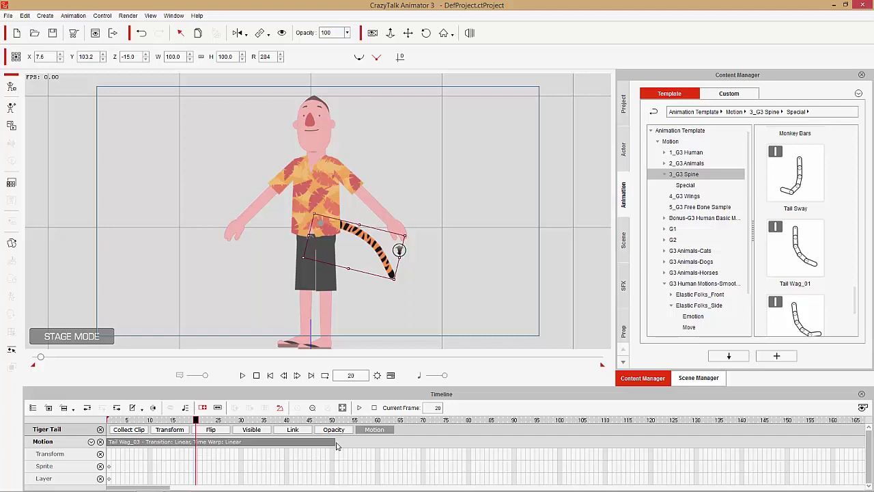
{"action": "left_click_drag", "start_coordinate": [332, 442], "coordinate": [846, 440]}
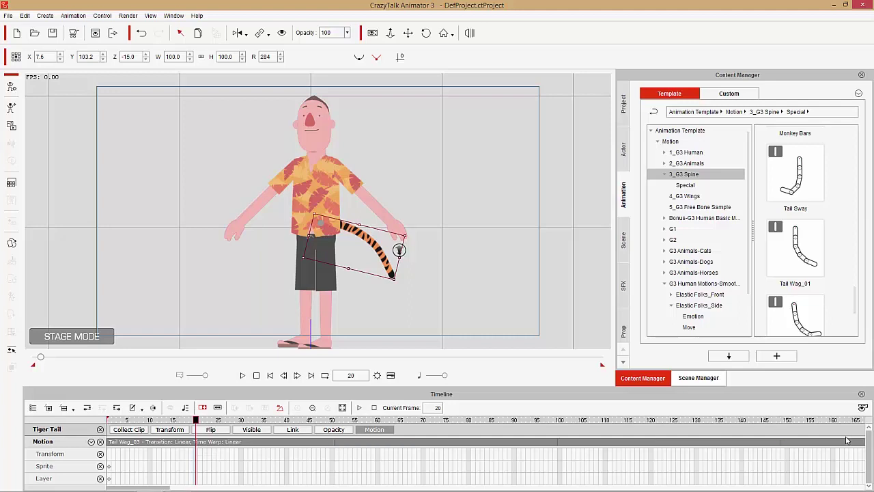
- Play the extended tail wag from frame 1 to check the looping motion
{"action": "left_click_drag", "start_coordinate": [129, 419], "coordinate": [106, 421]}
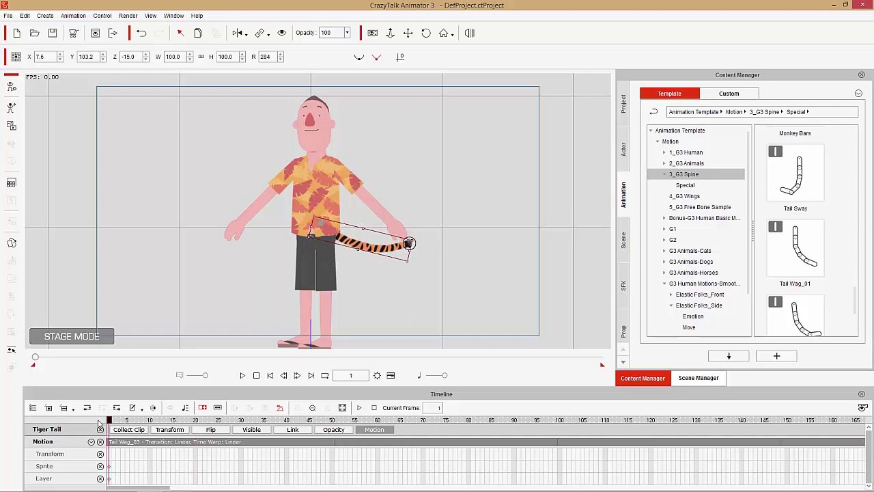
{"action": "key", "text": "space"}
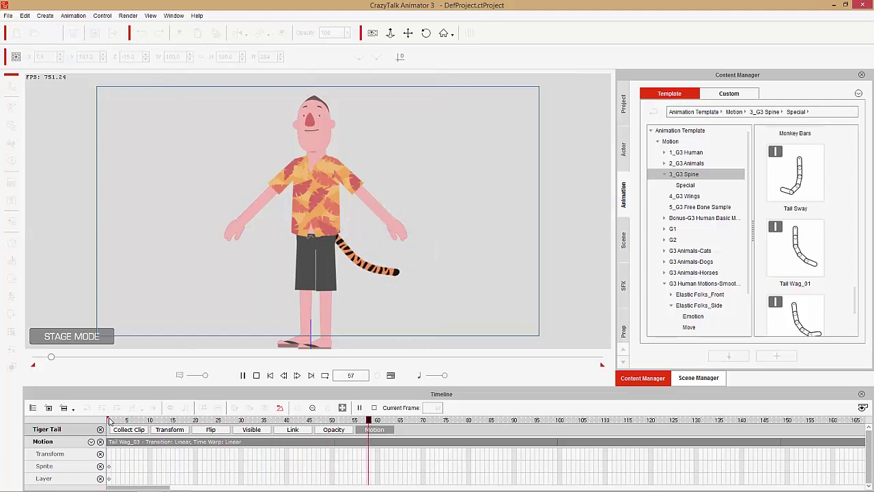
{"action": "left_click", "coordinate": [254, 376]}
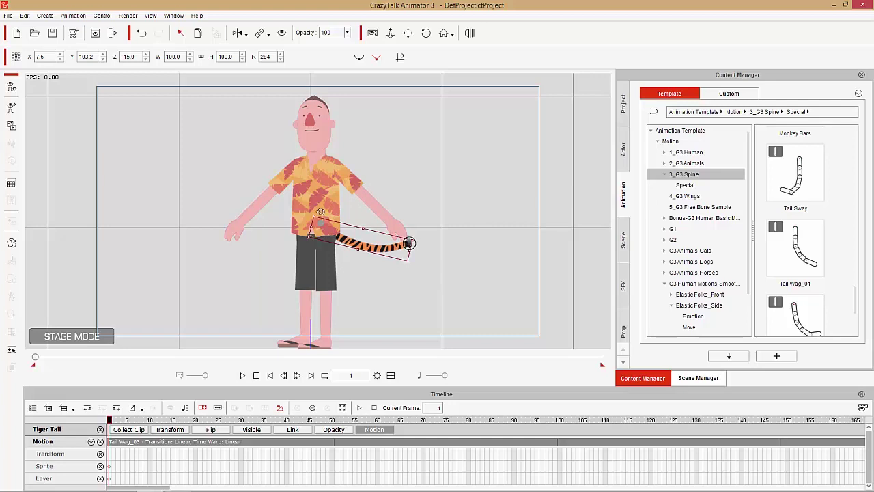
- Close the timeline and find the tiger accessories in the Party set of the G3 Accessory-Fun Stuff props
{"action": "left_click", "coordinate": [321, 191]}
{"action": "scroll", "coordinate": [329, 157], "scroll_direction": "up", "scroll_amount": 4}
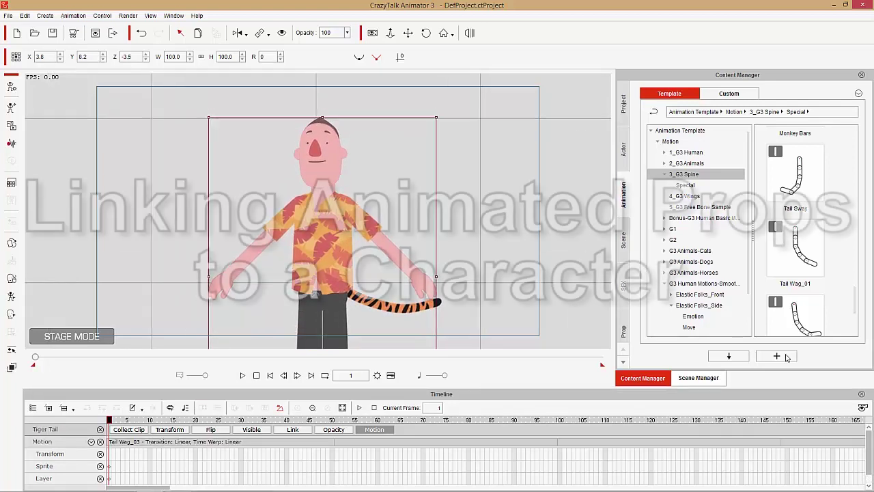
{"action": "left_click", "coordinate": [861, 394]}
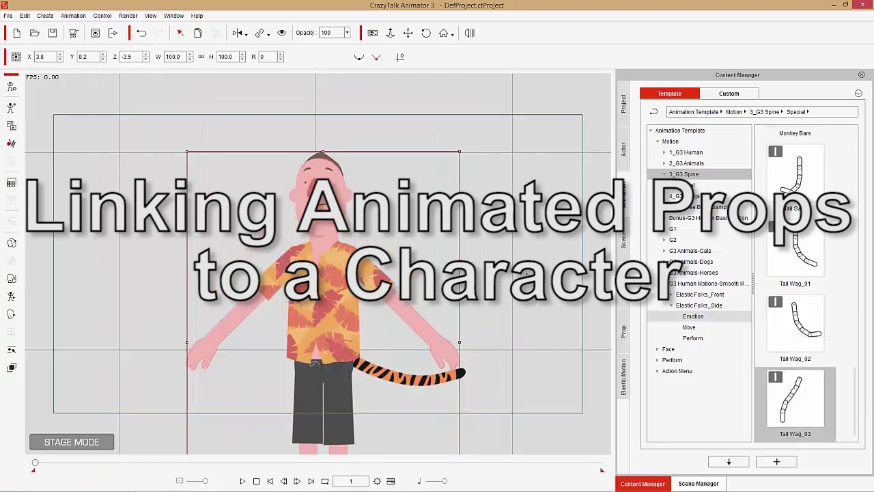
{"action": "scroll", "coordinate": [376, 266], "scroll_direction": "down", "scroll_amount": 2}
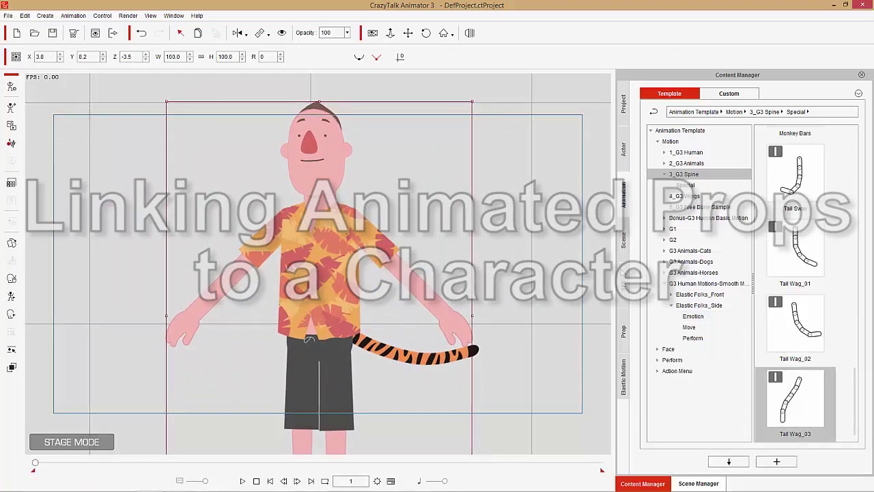
{"action": "left_click", "coordinate": [624, 333]}
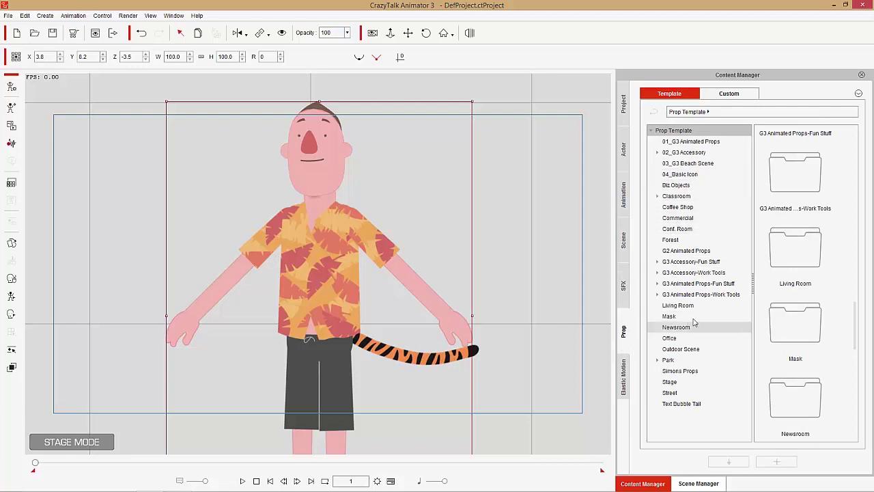
{"action": "left_click", "coordinate": [658, 262]}
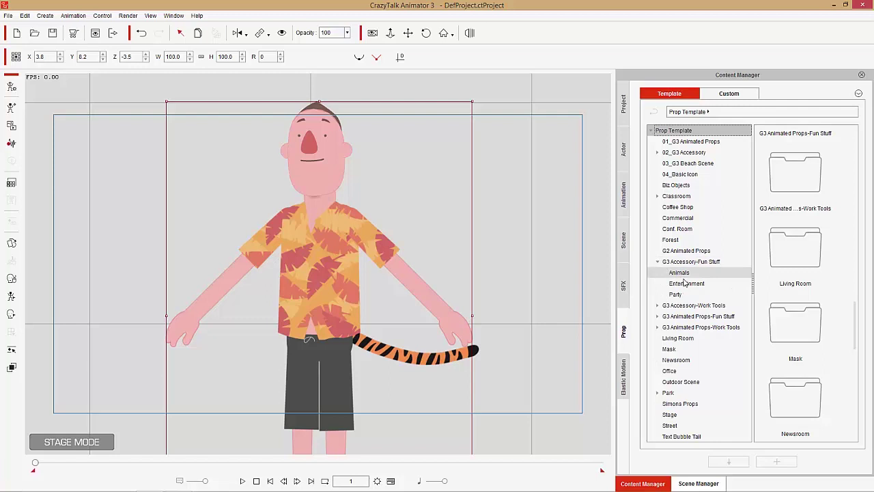
{"action": "left_click", "coordinate": [684, 284]}
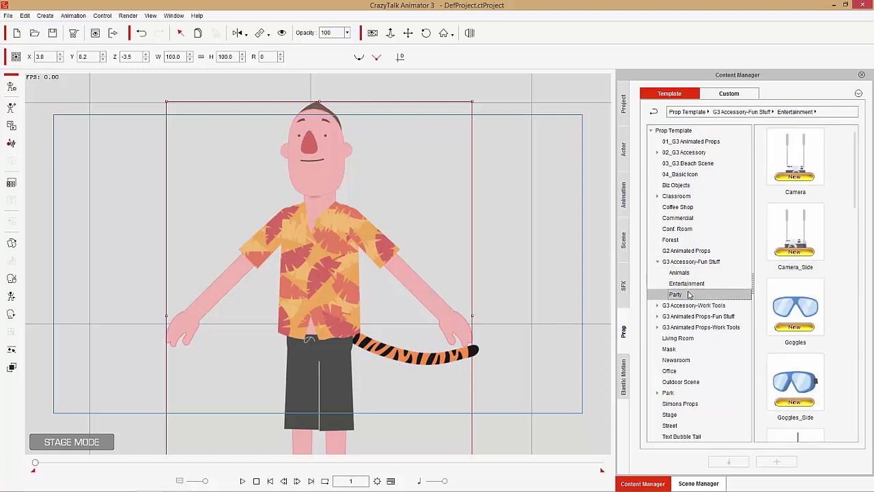
{"action": "left_click", "coordinate": [674, 295]}
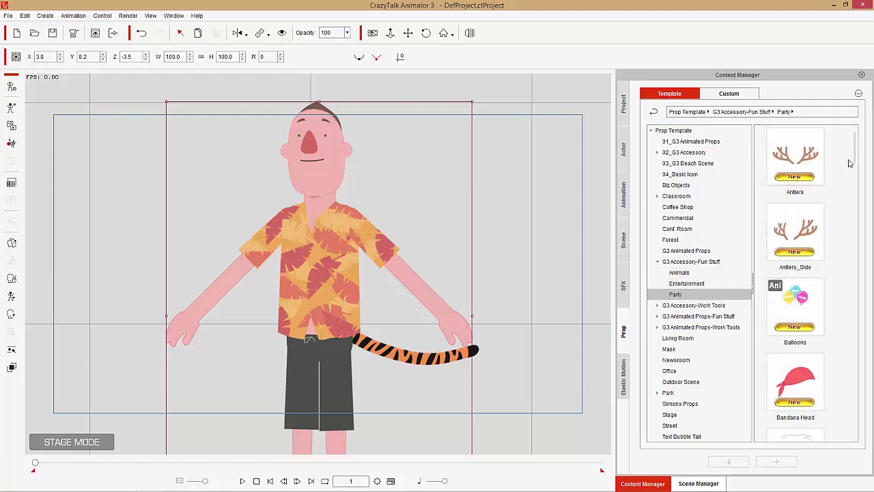
{"action": "left_click_drag", "start_coordinate": [854, 156], "coordinate": [856, 410]}
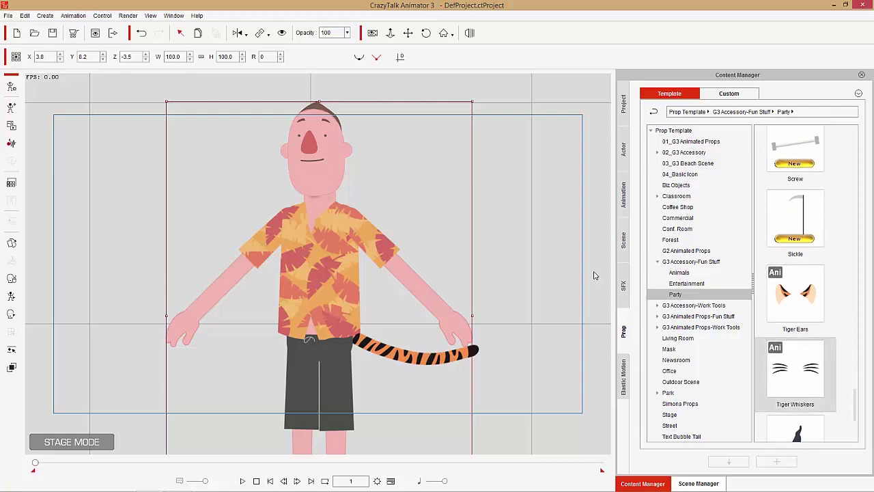
- Add the Tiger Whiskers prop to the character's face, scaled to about 73.1 and placed at about X -0.3, Y 174.7
{"action": "scroll", "coordinate": [445, 275], "scroll_direction": "up", "scroll_amount": 5}
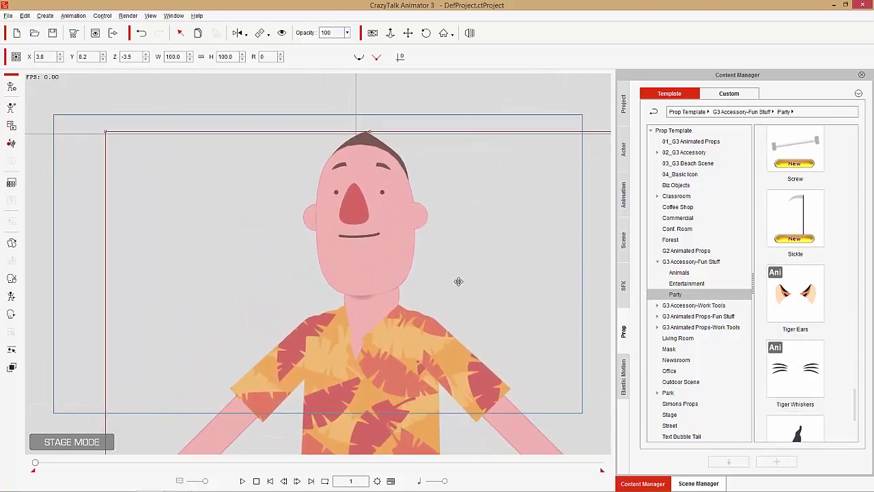
{"action": "scroll", "coordinate": [458, 282], "scroll_direction": "up", "scroll_amount": 3}
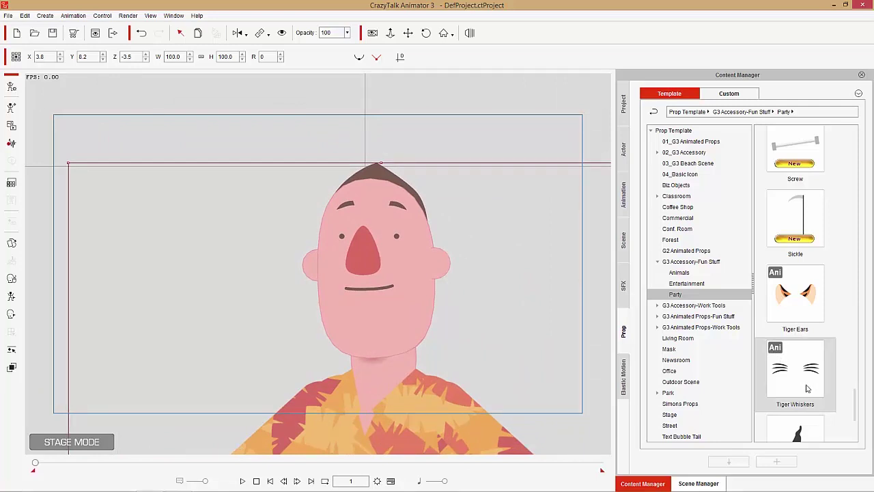
{"action": "left_click_drag", "start_coordinate": [808, 374], "coordinate": [443, 292]}
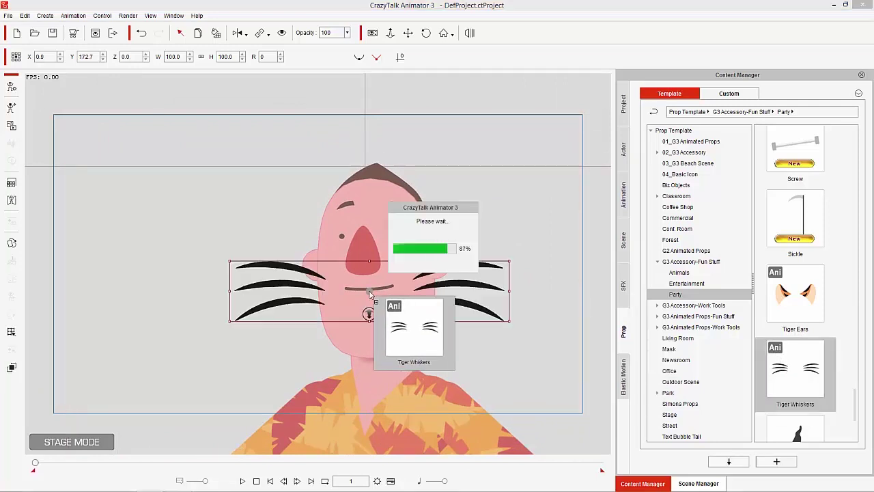
{"action": "left_click_drag", "start_coordinate": [509, 261], "coordinate": [471, 269]}
{"action": "left_click_drag", "start_coordinate": [396, 288], "coordinate": [397, 282]}
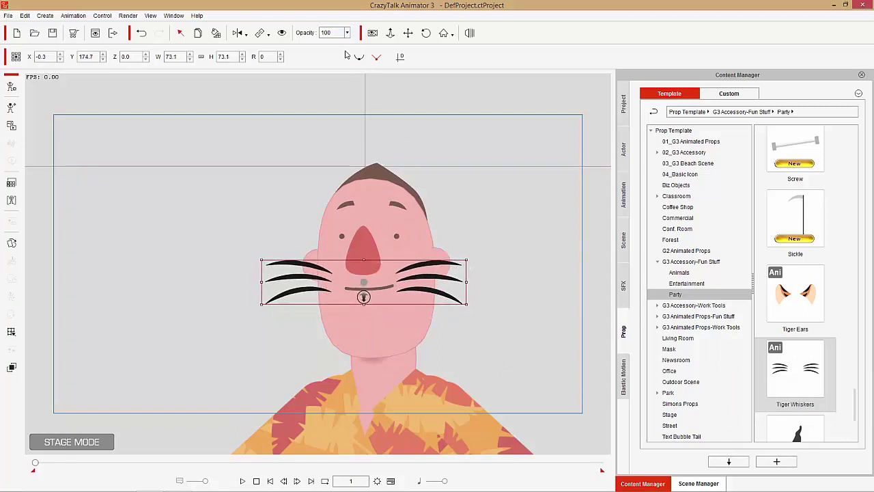
- Link the tiger whiskers to the character's head and move the character to test the link
{"action": "left_click", "coordinate": [261, 37]}
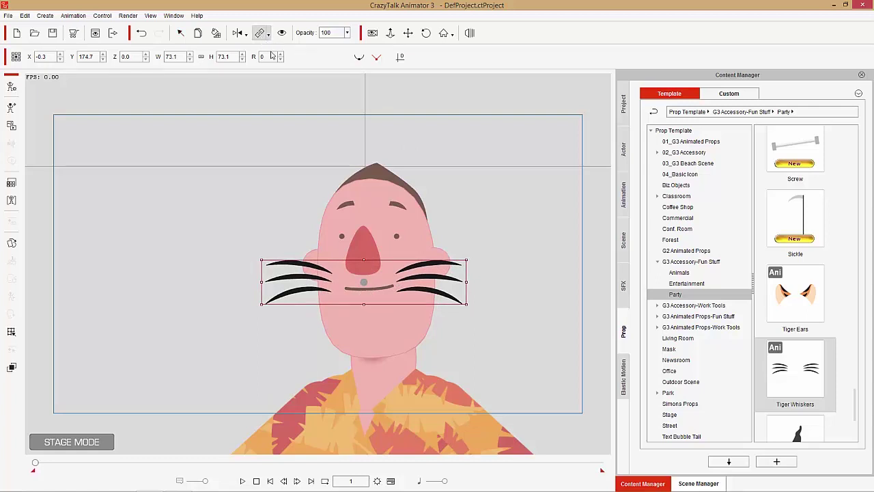
{"action": "left_click", "coordinate": [397, 260]}
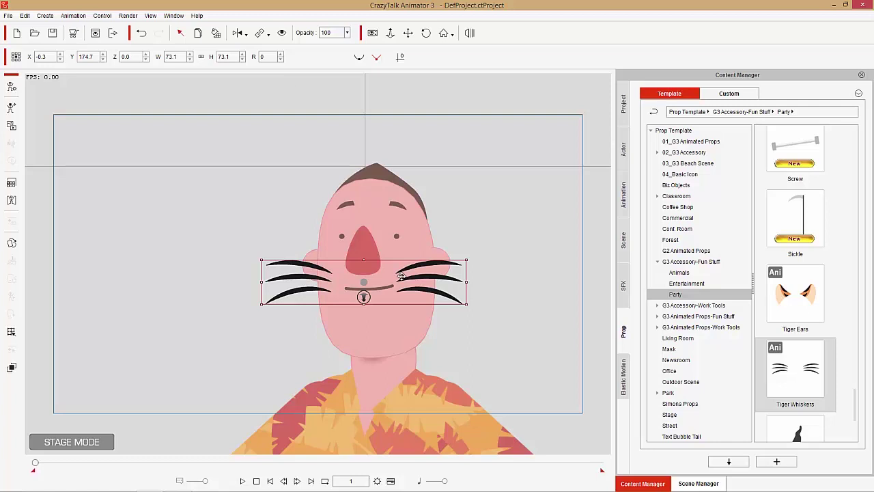
{"action": "left_click", "coordinate": [413, 262]}
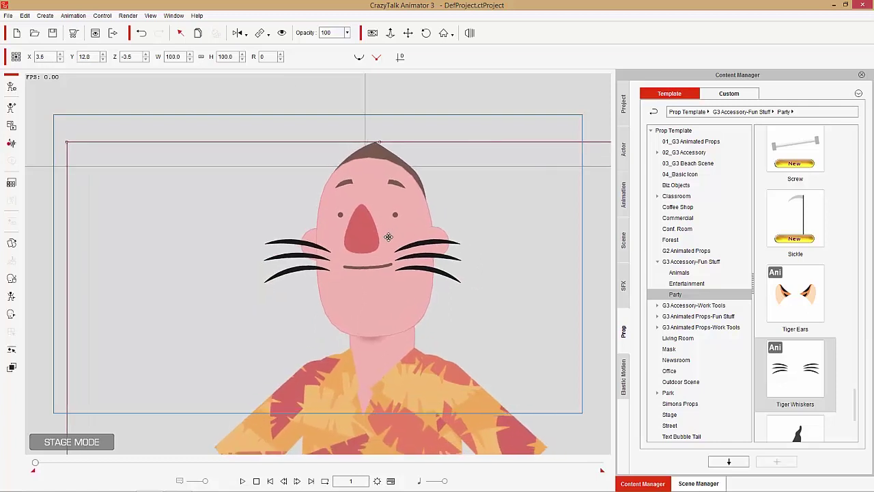
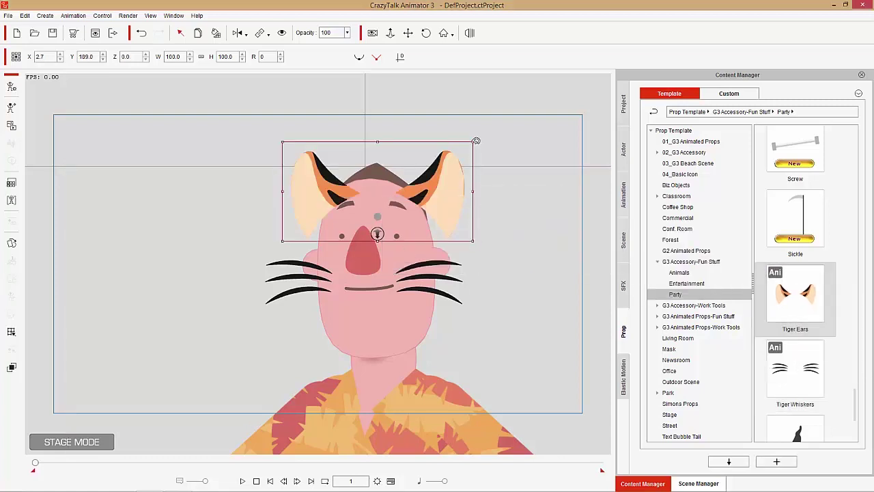
- Scale the Tiger Ears to about 71.2 and place them behind the top of the head at about X 2.1, Y 194.2, Z -6.0
{"action": "left_click_drag", "start_coordinate": [476, 141], "coordinate": [447, 157]}
{"action": "left_click_drag", "start_coordinate": [421, 194], "coordinate": [419, 171]}
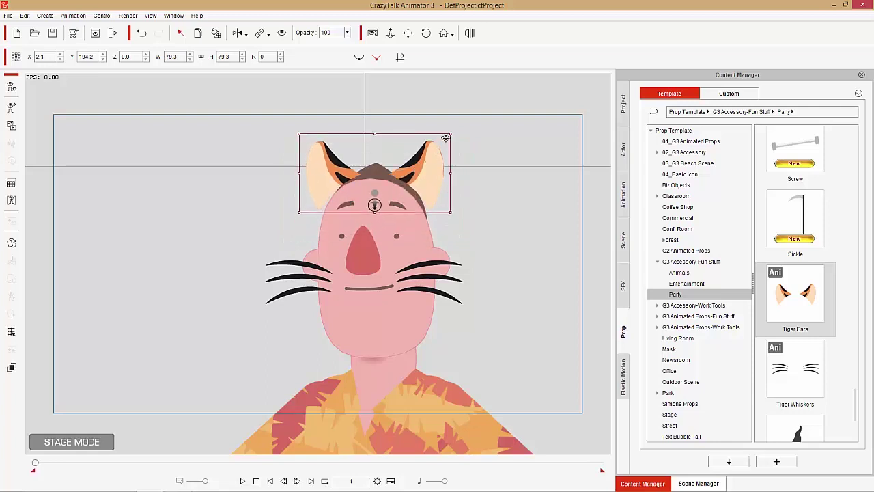
{"action": "left_click_drag", "start_coordinate": [450, 137], "coordinate": [442, 139]}
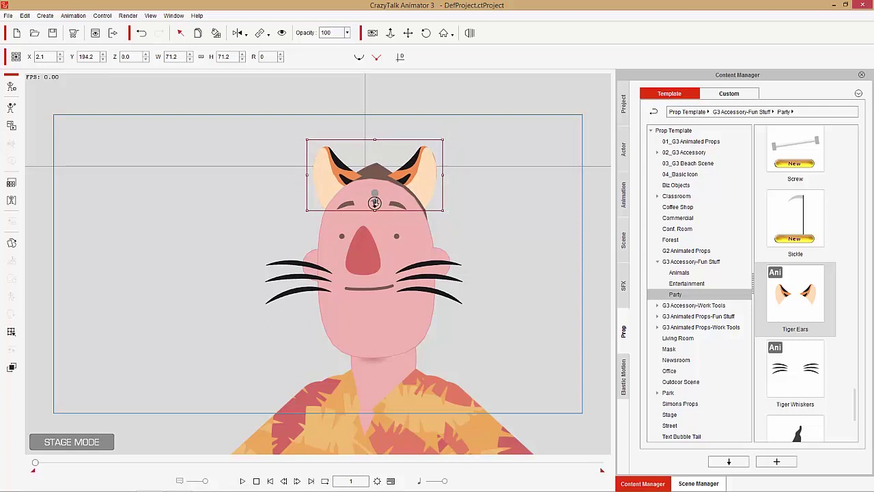
{"action": "left_click_drag", "start_coordinate": [375, 202], "coordinate": [374, 203]}
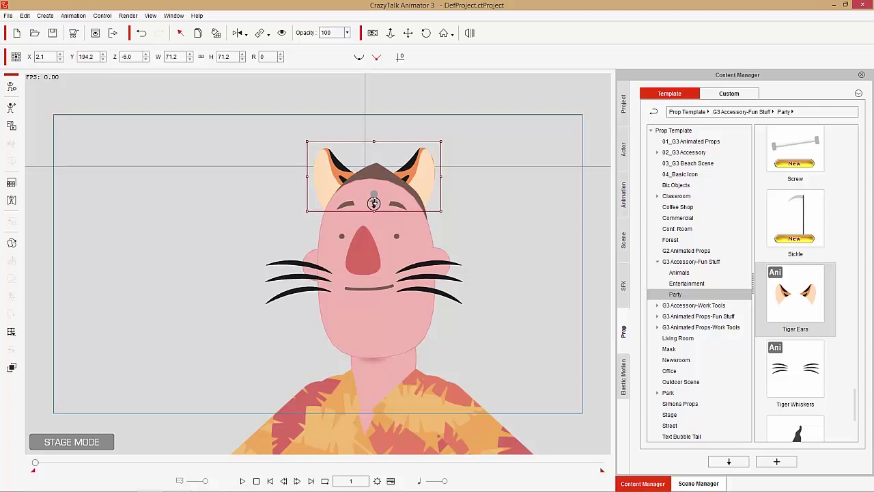
- Select the character and find the walk motions in the Move set of the Elastic Folks_Side motions under 1_G3 Human
{"action": "left_click", "coordinate": [399, 335]}
{"action": "scroll", "coordinate": [403, 334], "scroll_direction": "down", "scroll_amount": 6}
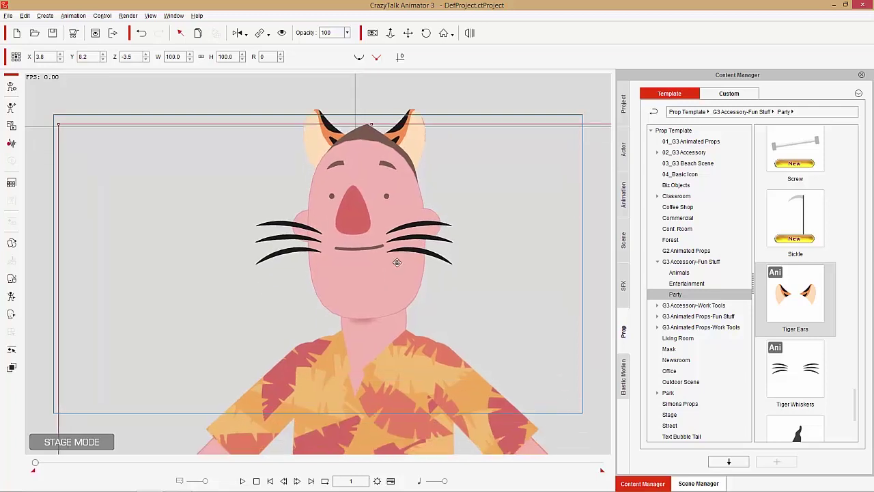
{"action": "scroll", "coordinate": [390, 295], "scroll_direction": "down", "scroll_amount": 4}
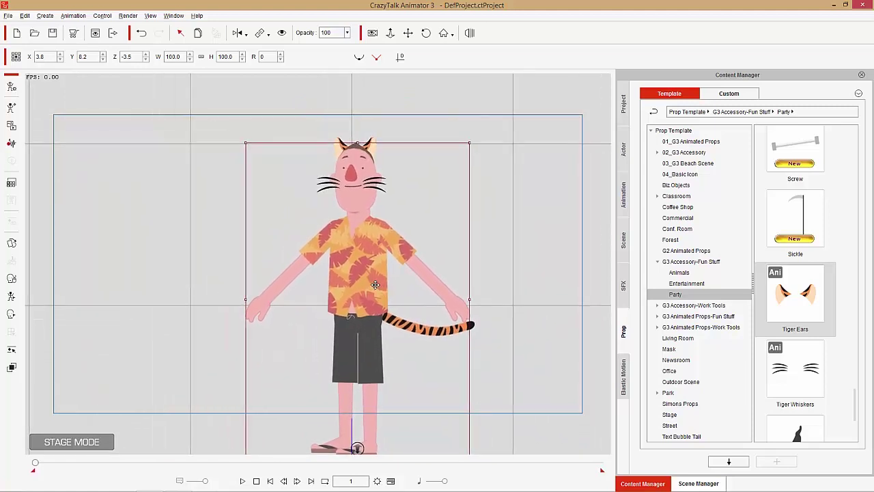
{"action": "left_click", "coordinate": [622, 198]}
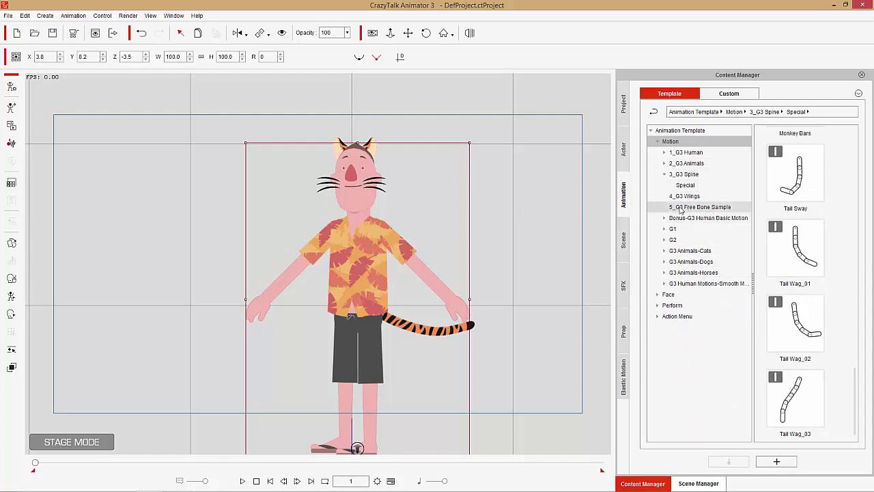
{"action": "left_click", "coordinate": [685, 152]}
{"action": "left_click", "coordinate": [665, 153]}
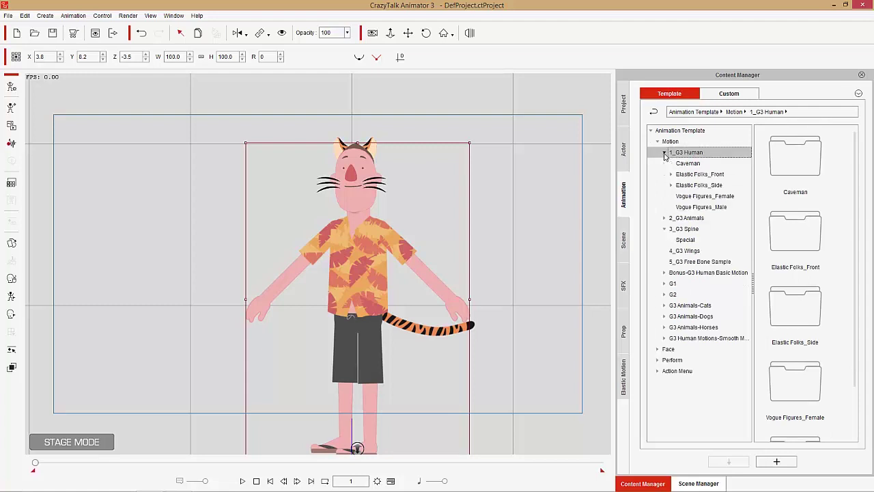
{"action": "left_click", "coordinate": [700, 174]}
{"action": "left_click", "coordinate": [693, 186]}
{"action": "left_click", "coordinate": [671, 185]}
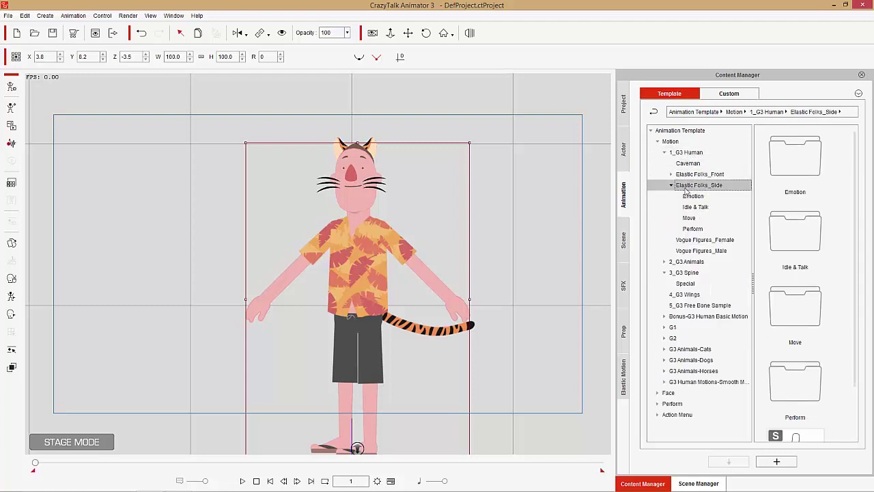
{"action": "left_click", "coordinate": [689, 218]}
{"action": "left_click_drag", "start_coordinate": [853, 194], "coordinate": [858, 400]}
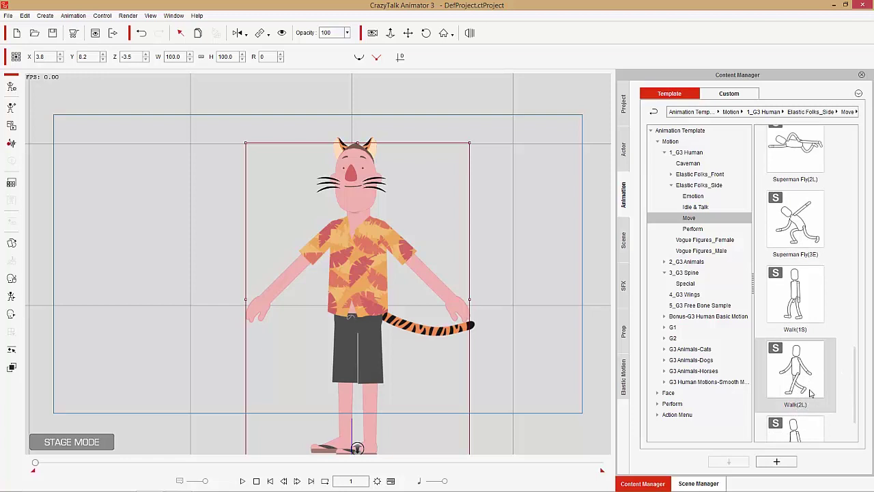
- Apply the Walk(2L) motion to the character several times in a row and play it back
{"action": "double_click", "coordinate": [798, 373]}
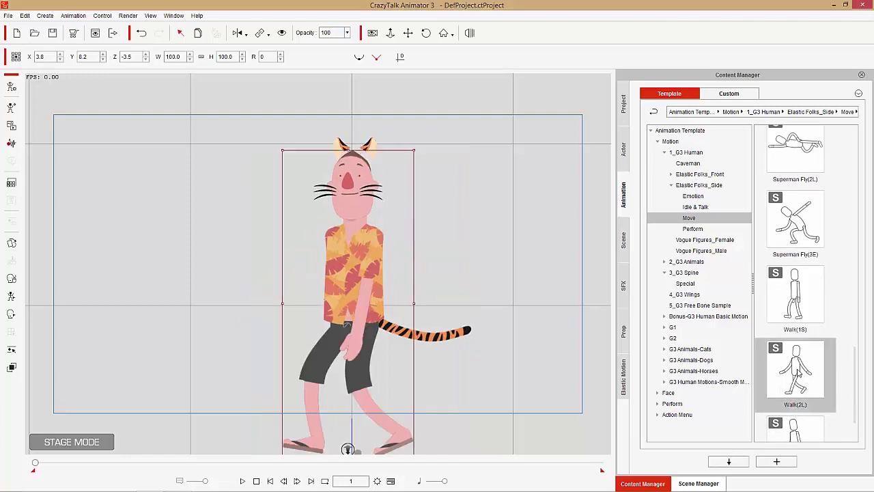
{"action": "double_click", "coordinate": [798, 372]}
{"action": "key", "text": "space"}
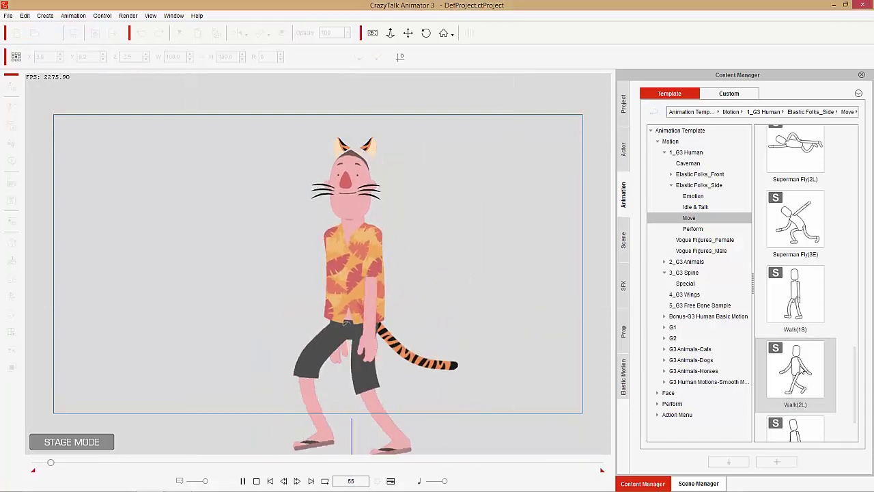
{"action": "key", "text": "space"}
{"action": "key", "text": "space"}
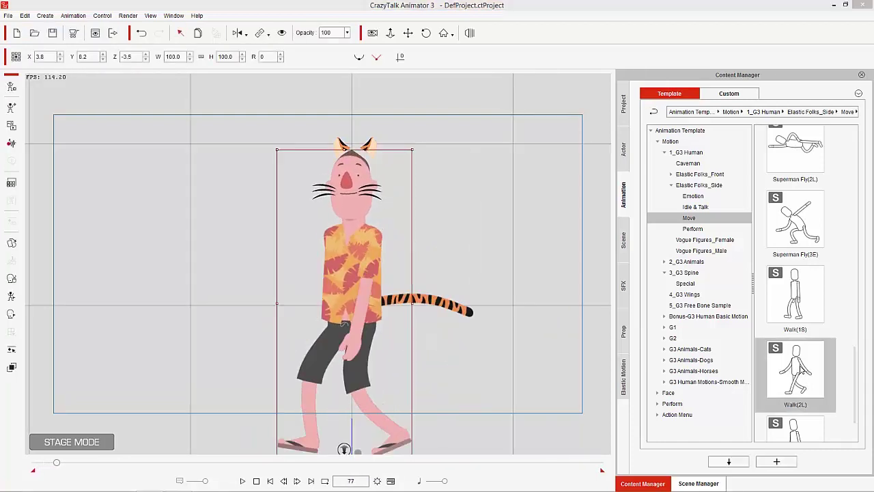
{"action": "key", "text": "space"}
- Show the character's Motion track in the timeline and loop the last Walk(2L) clip out past frame 165
{"action": "key", "text": "F3"}
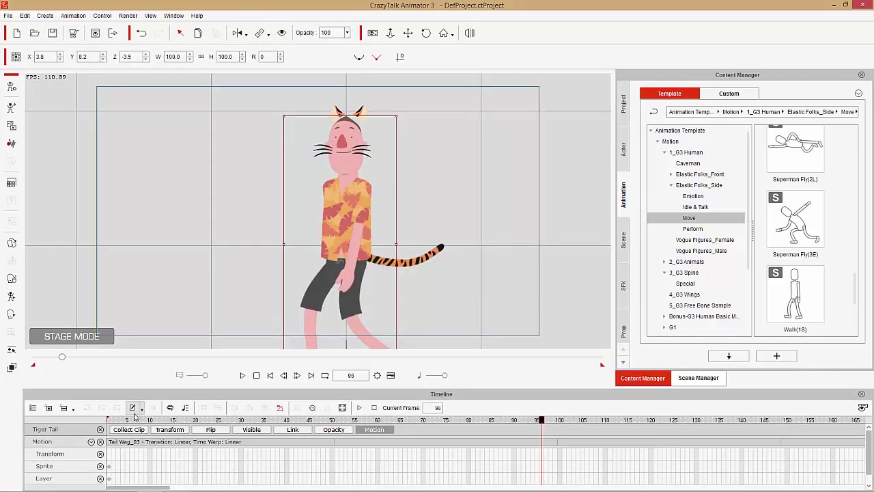
{"action": "left_click", "coordinate": [48, 408]}
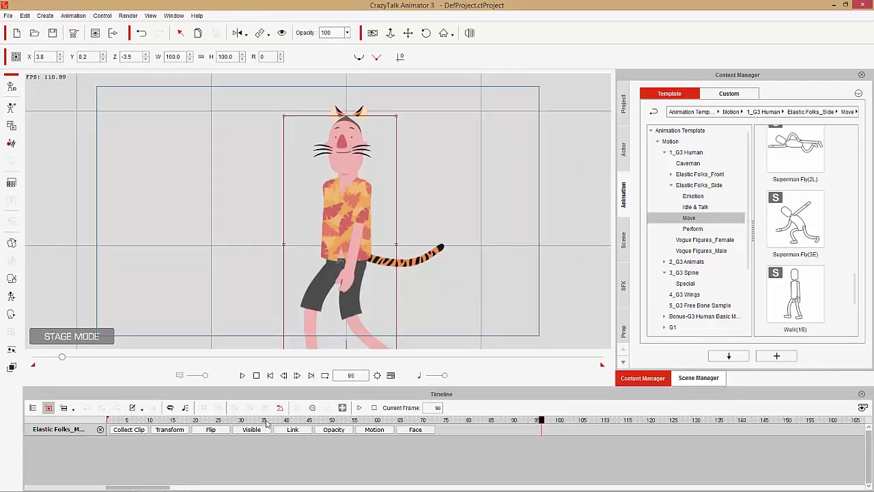
{"action": "left_click", "coordinate": [374, 429]}
{"action": "left_click_drag", "start_coordinate": [542, 442], "coordinate": [852, 434]}
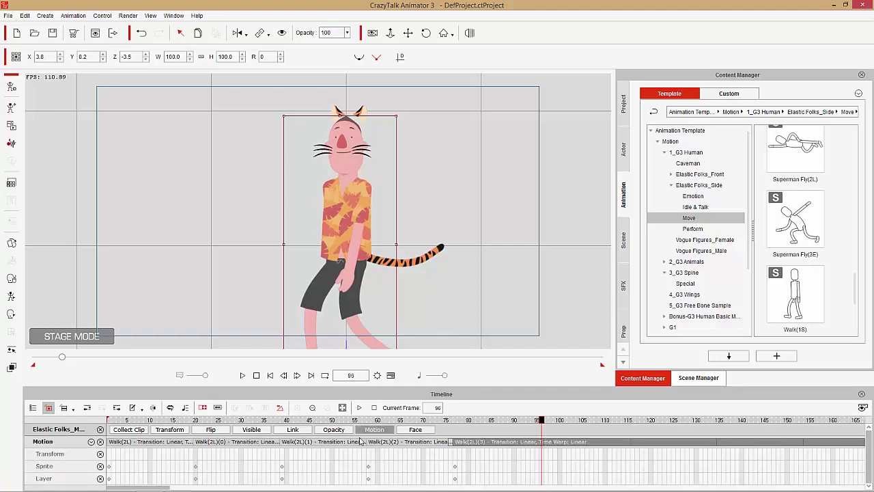
{"action": "left_click", "coordinate": [862, 395]}
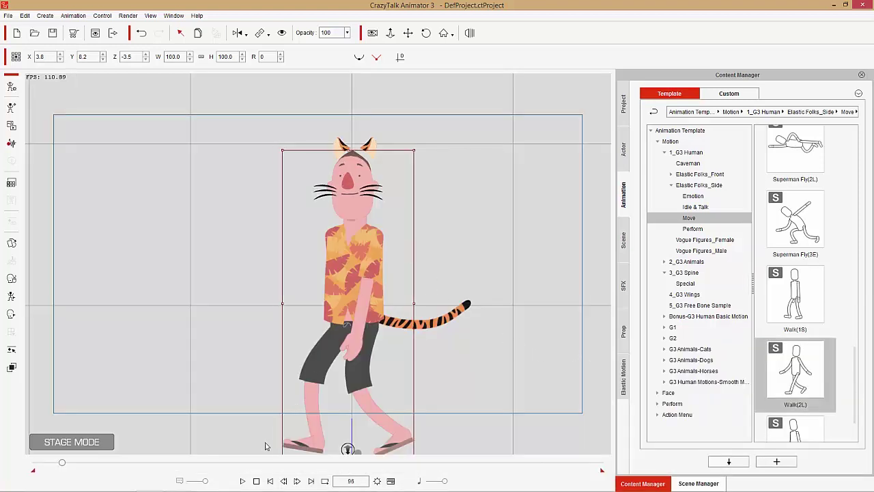
- Play the walk from the start, zoomed in on the head, to check how the ears and whiskers follow
{"action": "left_click", "coordinate": [256, 481]}
{"action": "scroll", "coordinate": [353, 363], "scroll_direction": "up", "scroll_amount": 5}
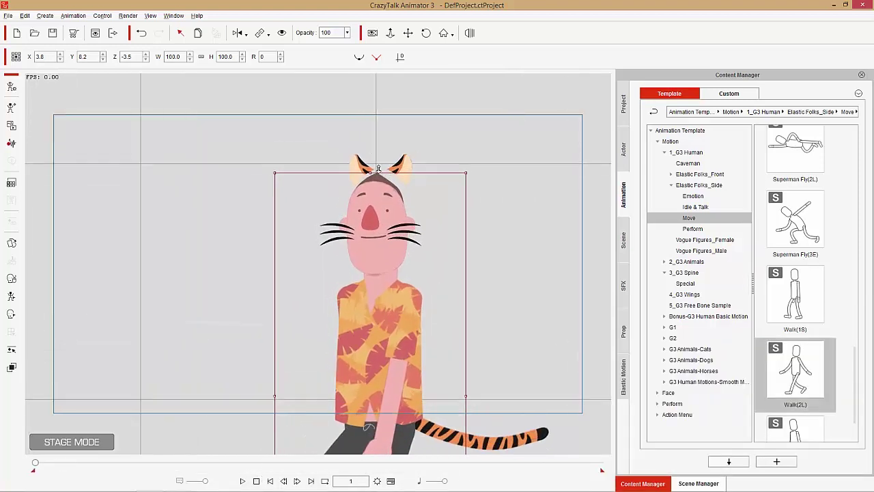
{"action": "left_click", "coordinate": [242, 481]}
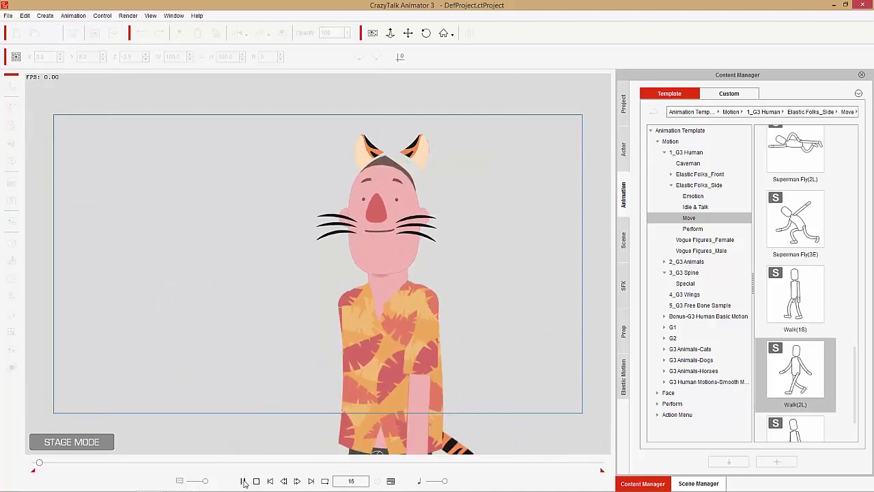
{"action": "left_click", "coordinate": [256, 480]}
- Reposition the Tiger Ears at about X 0.6, Y 190.4 and link them to the character's head, testing the link with playback
{"action": "scroll", "coordinate": [445, 175], "scroll_direction": "up", "scroll_amount": 4}
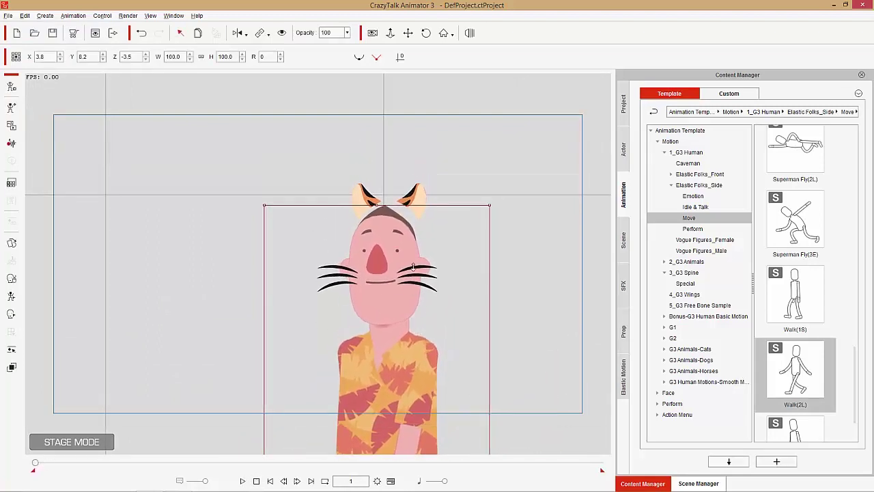
{"action": "left_click_drag", "start_coordinate": [486, 142], "coordinate": [483, 160]}
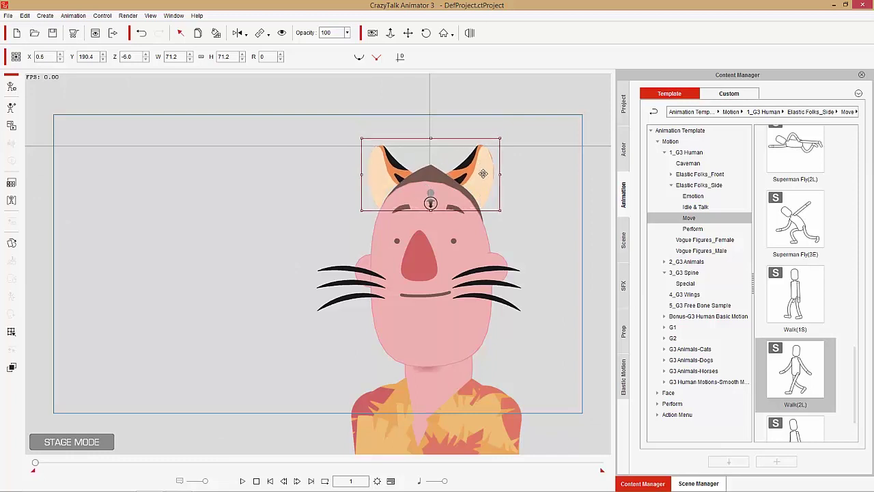
{"action": "left_click", "coordinate": [260, 33]}
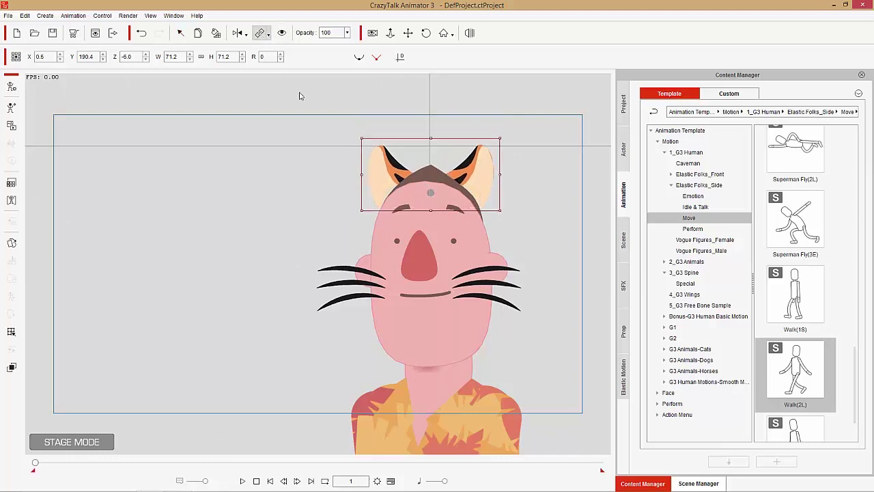
{"action": "left_click", "coordinate": [434, 319]}
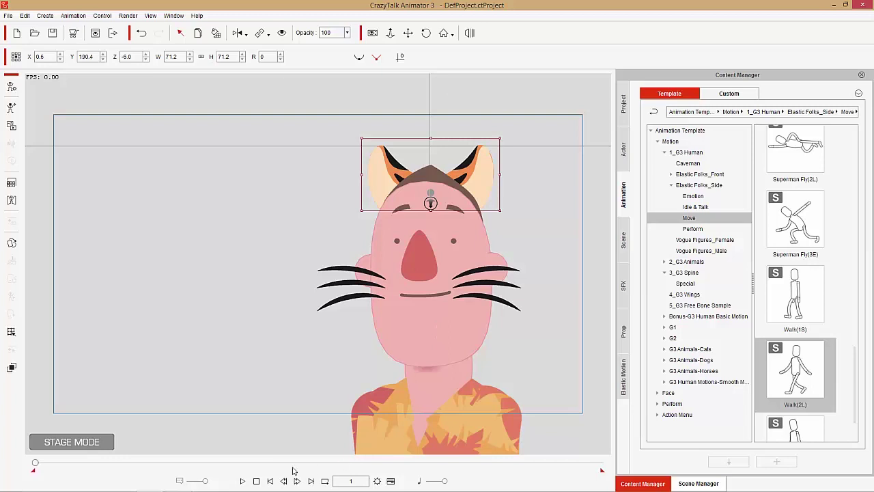
{"action": "left_click", "coordinate": [243, 481]}
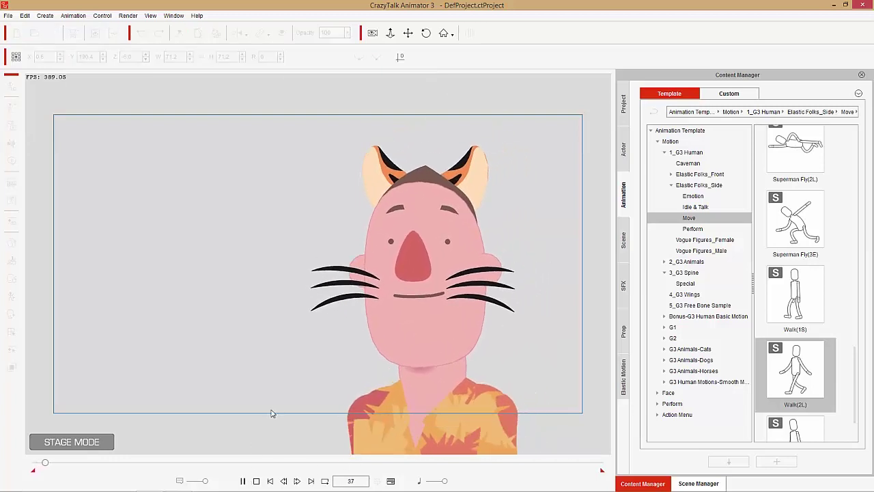
{"action": "key", "text": "space"}
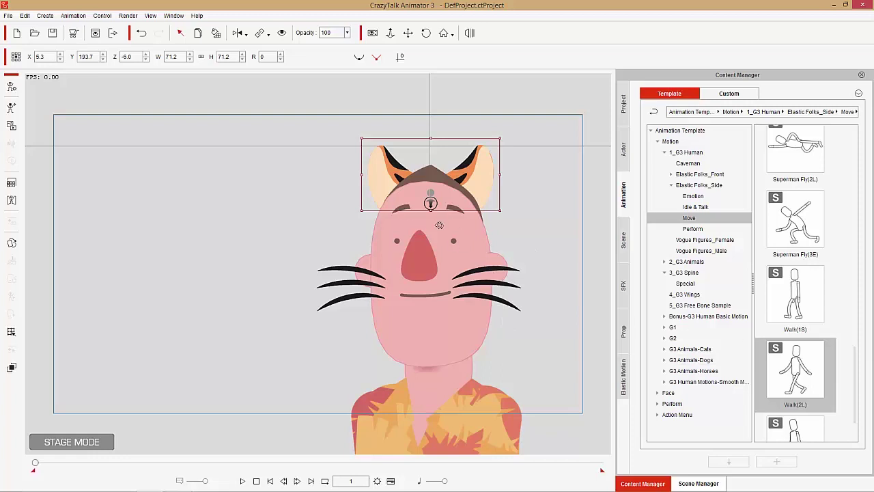
- Apply the tiger ears_loop action to the Tiger Ears from frame 1 and loop its motion clip to about frame 161
{"action": "right_click", "coordinate": [478, 172]}
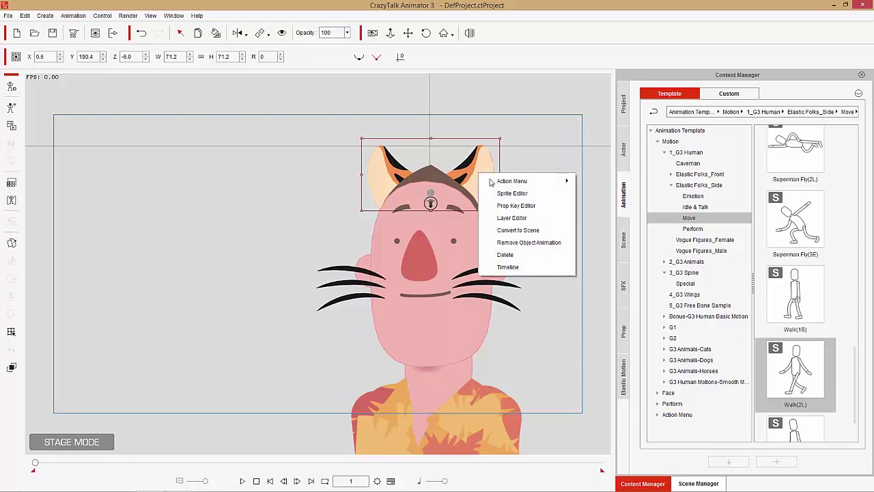
{"action": "mouse_move", "coordinate": [519, 181]}
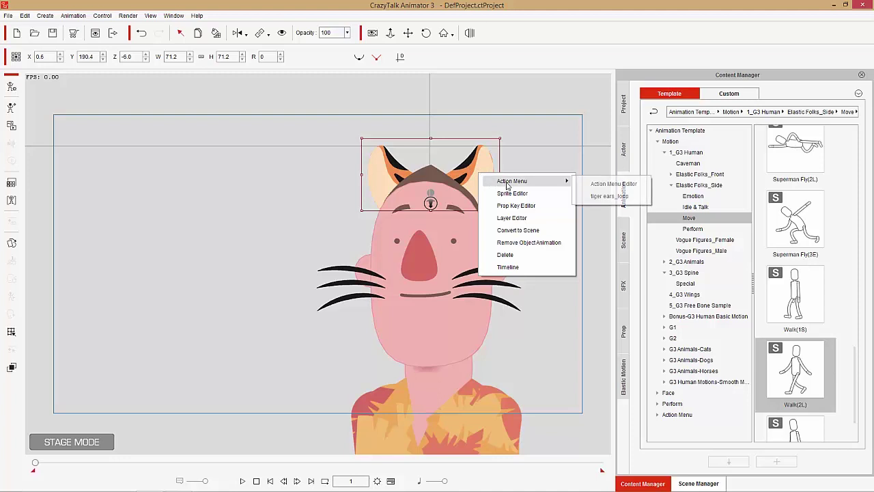
{"action": "left_click", "coordinate": [609, 196]}
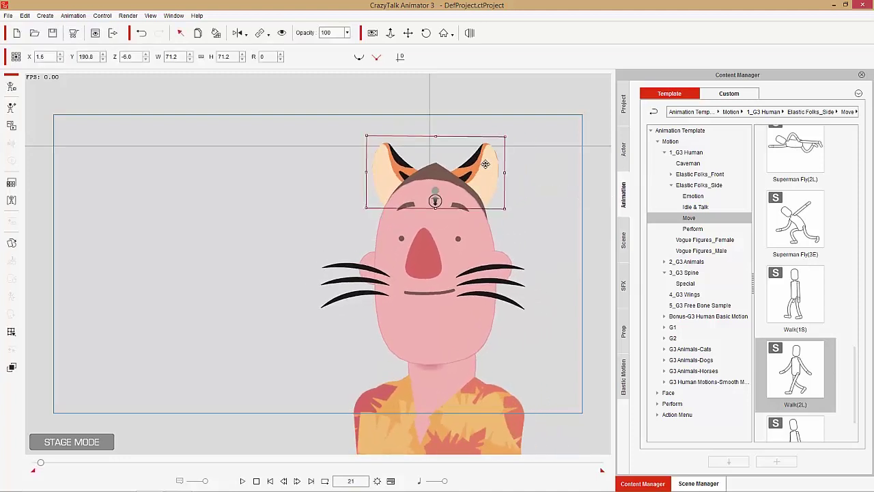
{"action": "key", "text": "F3"}
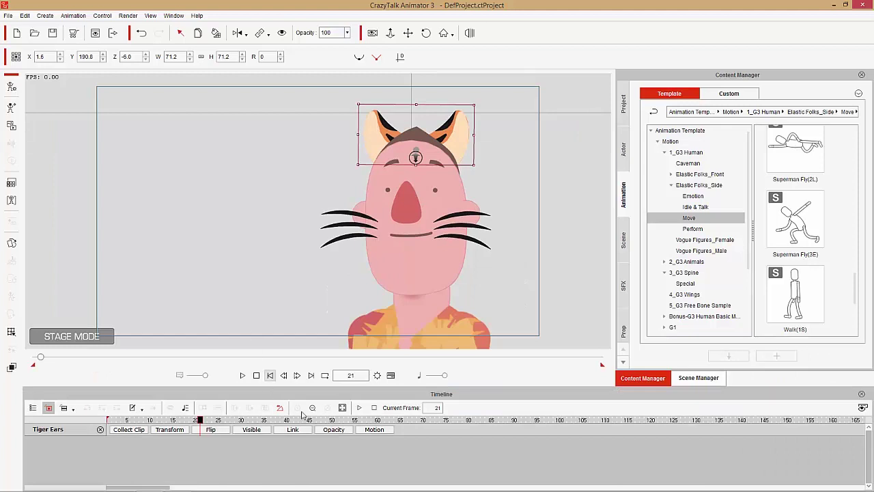
{"action": "left_click", "coordinate": [377, 430]}
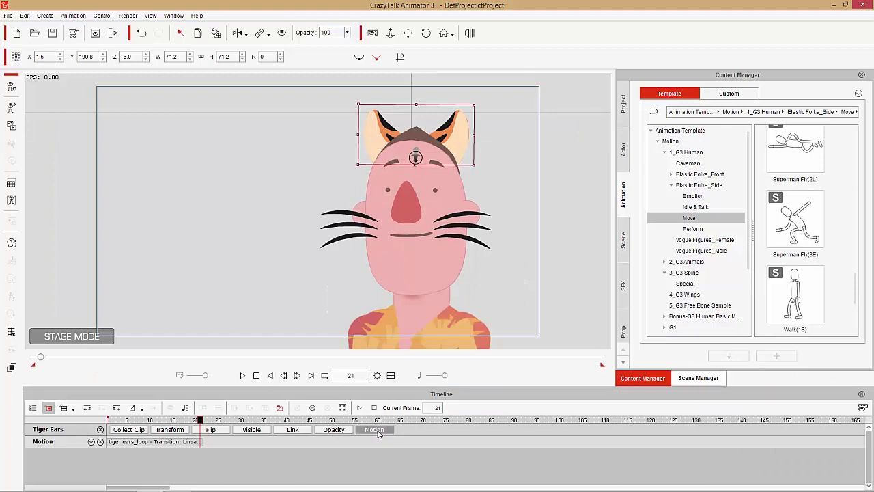
{"action": "left_click_drag", "start_coordinate": [202, 441], "coordinate": [840, 441]}
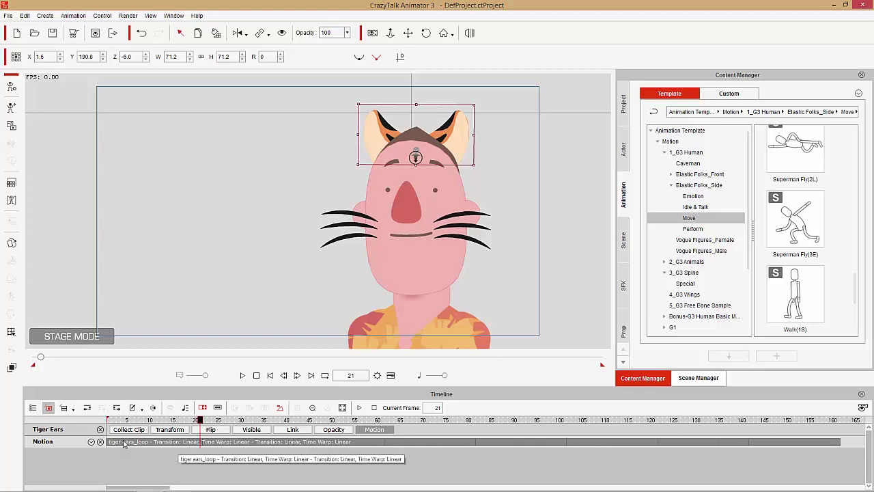
{"action": "left_click_drag", "start_coordinate": [127, 419], "coordinate": [283, 421]}
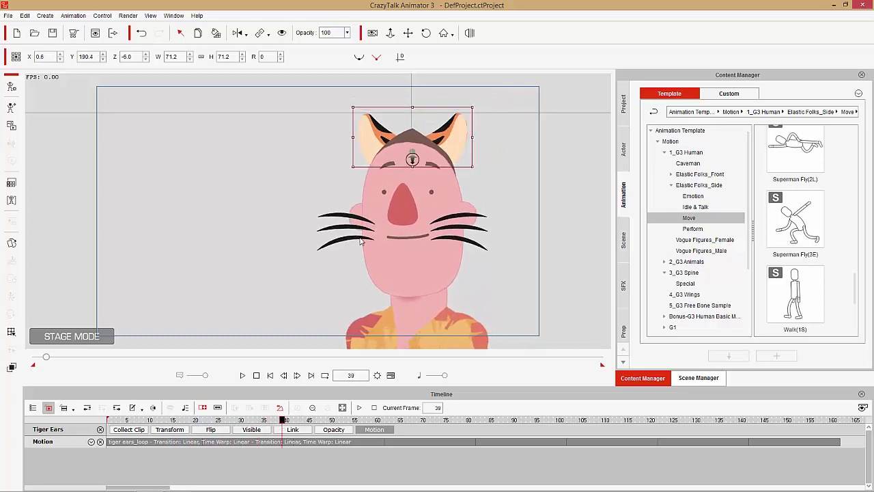
- Apply the tiger beard_loop action to the whiskers from frame 1 and loop its motion clip to about frame 166
{"action": "left_click", "coordinate": [350, 231]}
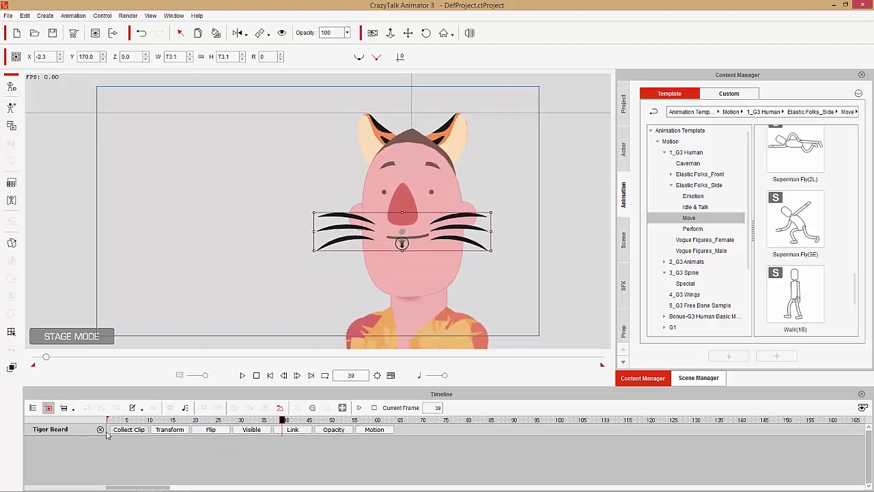
{"action": "left_click", "coordinate": [369, 431]}
{"action": "left_click", "coordinate": [108, 422]}
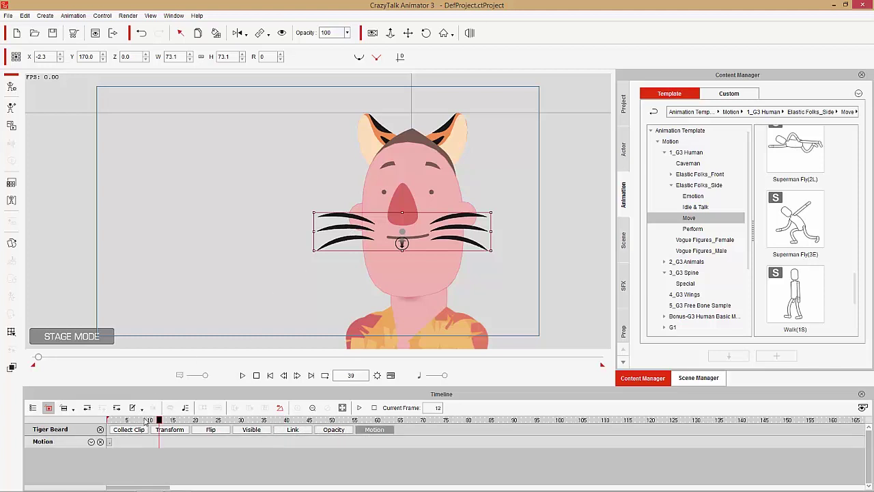
{"action": "right_click", "coordinate": [341, 230]}
{"action": "mouse_move", "coordinate": [396, 240]}
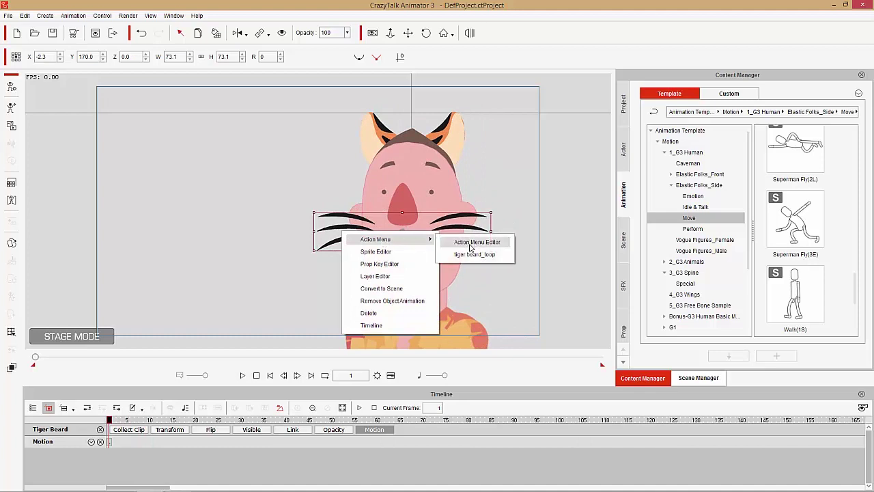
{"action": "left_click", "coordinate": [474, 254]}
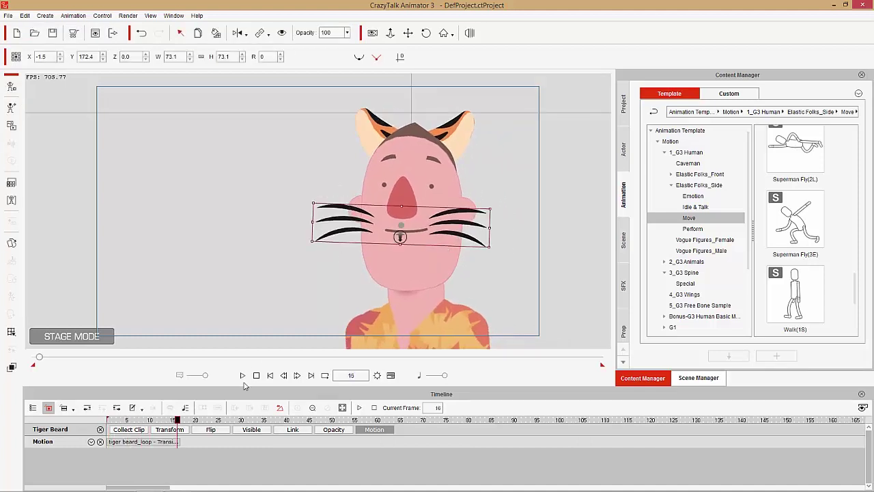
{"action": "left_click_drag", "start_coordinate": [177, 441], "coordinate": [811, 459]}
{"action": "left_click_drag", "start_coordinate": [139, 421], "coordinate": [86, 427]}
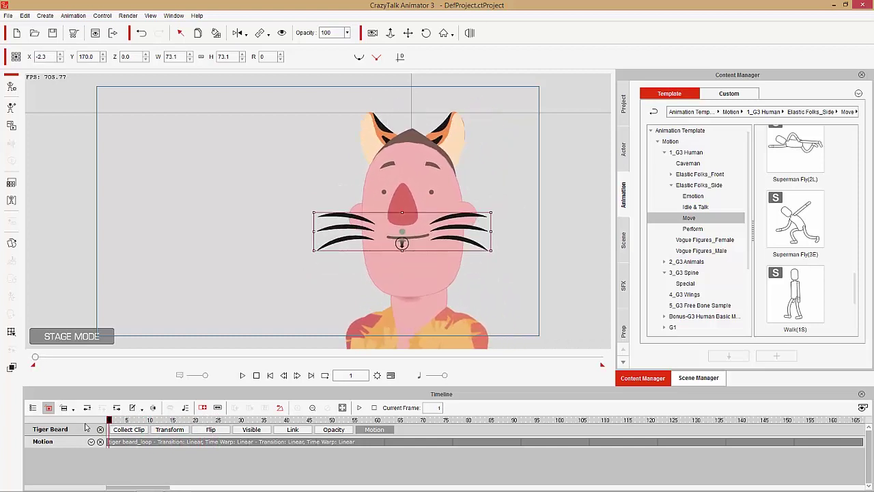
{"action": "left_click", "coordinate": [861, 394]}
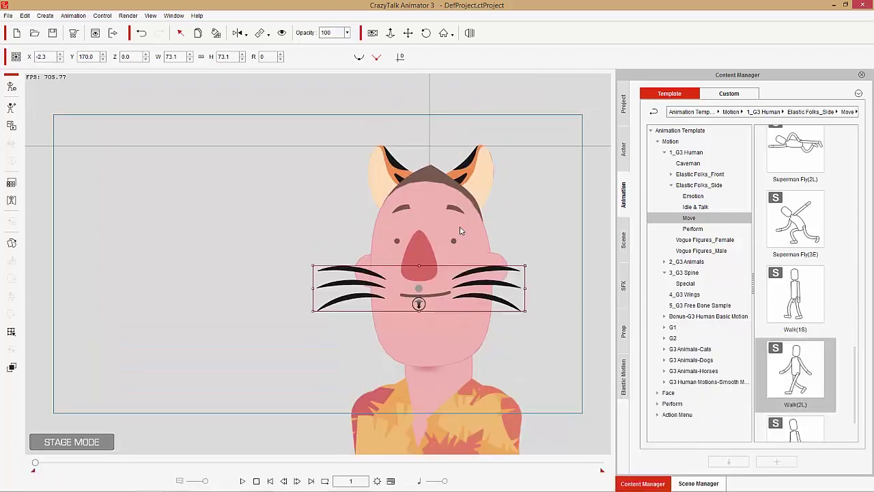
- Open the character's sprite editor and replace both the left and right eye sprites with the IrisChange version
{"action": "left_click", "coordinate": [464, 231]}
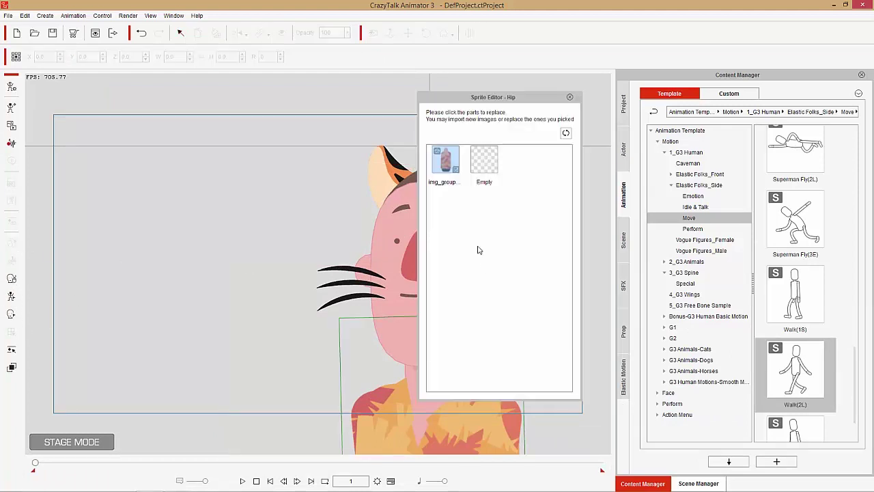
{"action": "left_click_drag", "start_coordinate": [482, 99], "coordinate": [595, 128]}
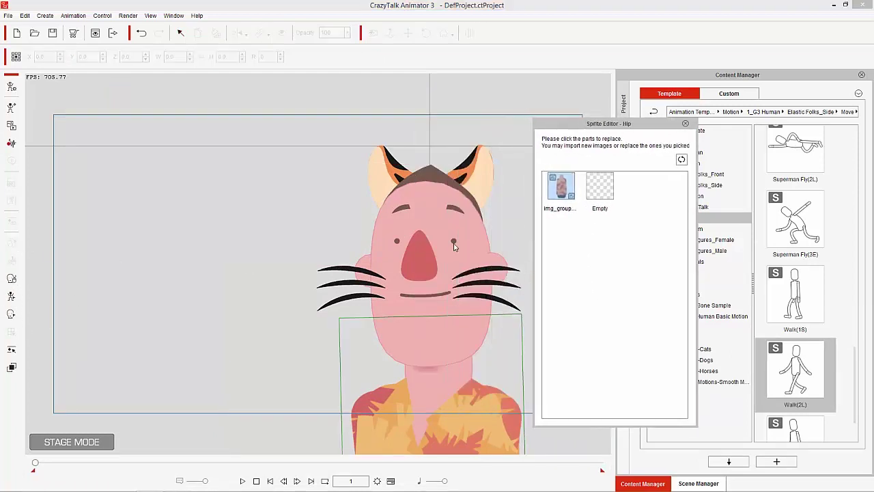
{"action": "left_click", "coordinate": [454, 246]}
{"action": "left_click", "coordinate": [638, 364]}
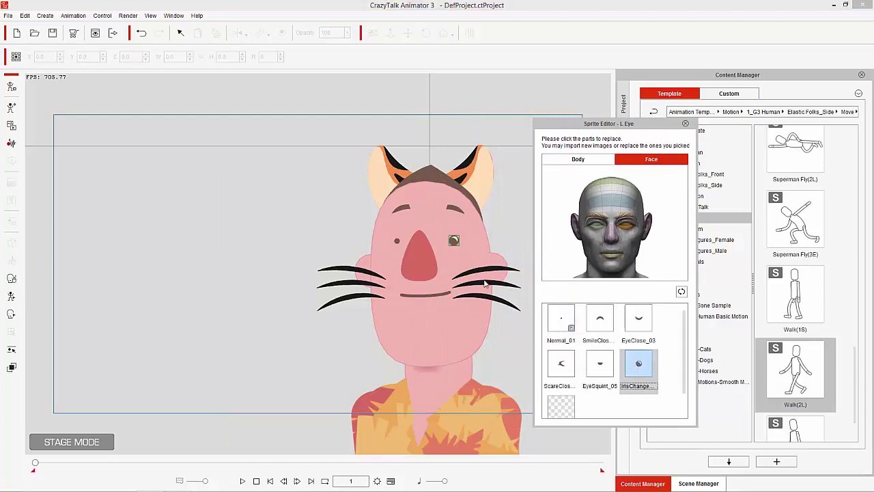
{"action": "left_click", "coordinate": [398, 242]}
{"action": "left_click", "coordinate": [638, 364]}
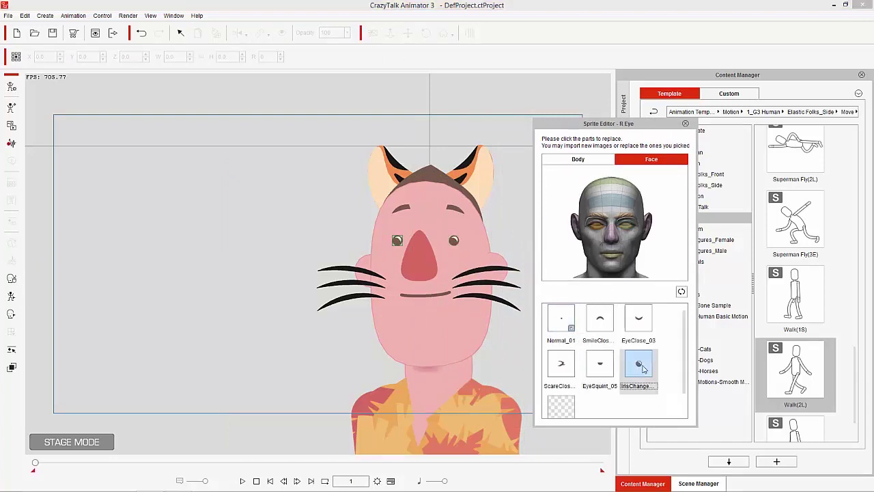
- Replace the character's mouth sprite with SmileOpen and close the sprite editor
{"action": "left_click", "coordinate": [416, 299]}
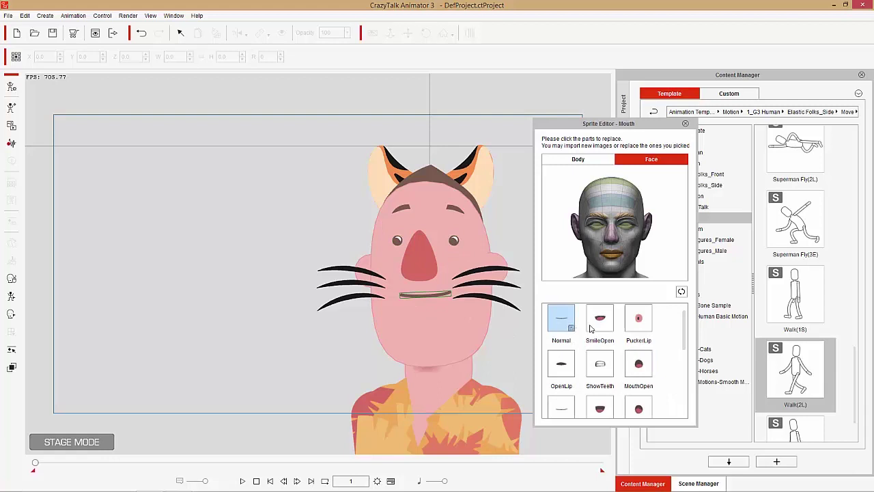
{"action": "left_click", "coordinate": [600, 318]}
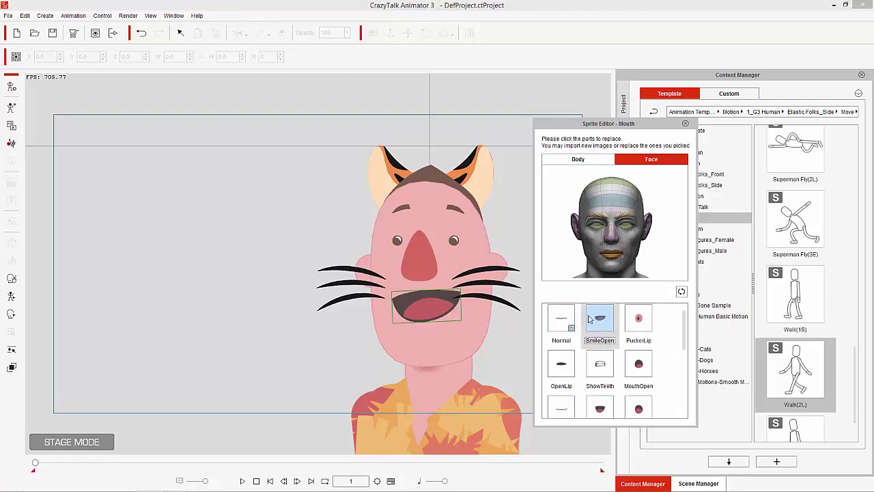
{"action": "left_click", "coordinate": [685, 125]}
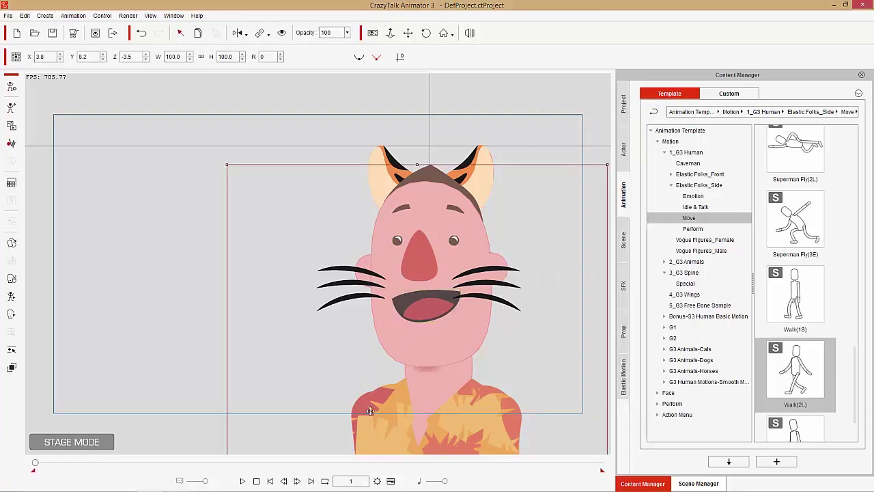
- Play the walk from frame 1 with the whole character in view to check the tail, whiskers, ears and new face, then stop playback
{"action": "scroll", "coordinate": [396, 384], "scroll_direction": "down", "scroll_amount": 5}
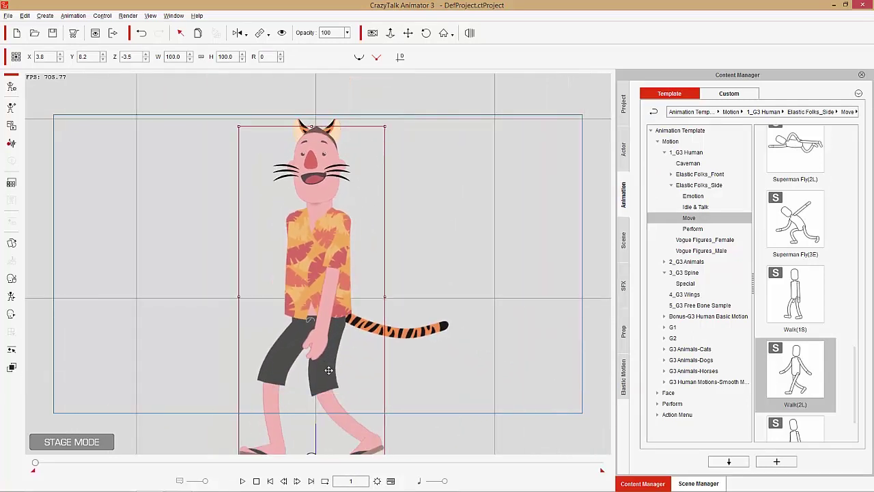
{"action": "scroll", "coordinate": [327, 246], "scroll_direction": "down", "scroll_amount": 3}
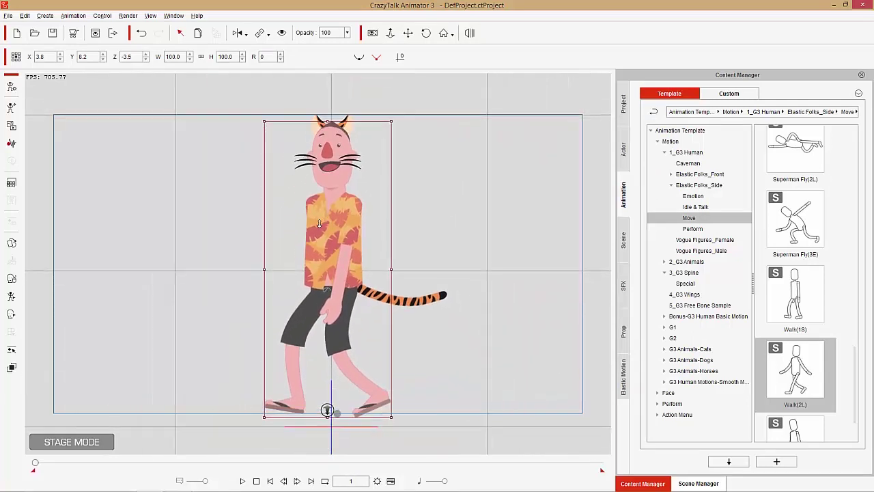
{"action": "left_click", "coordinate": [242, 481]}
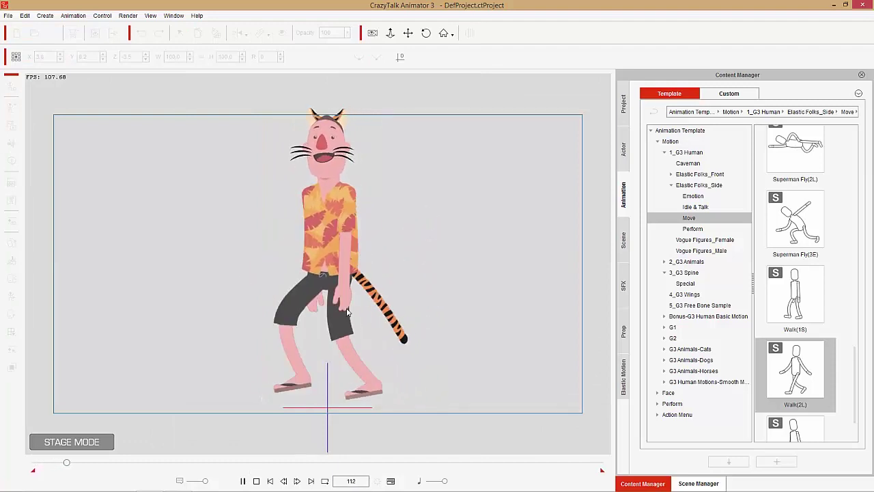
{"action": "left_click", "coordinate": [256, 481]}
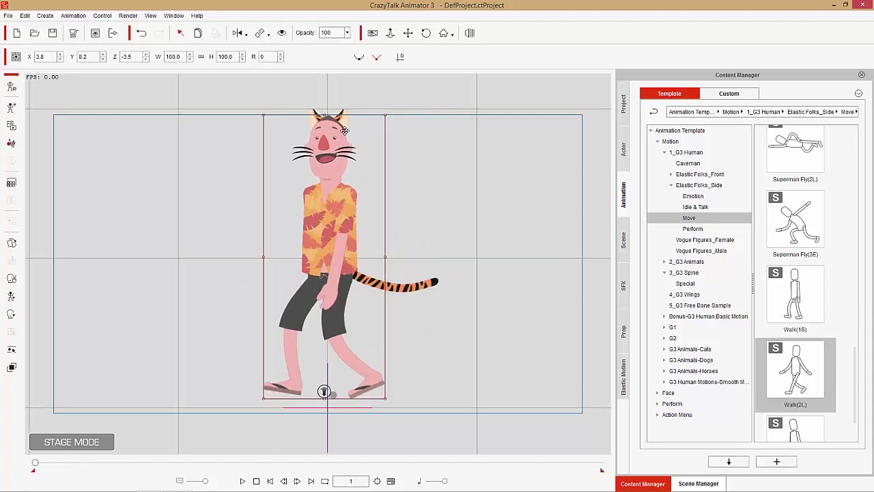